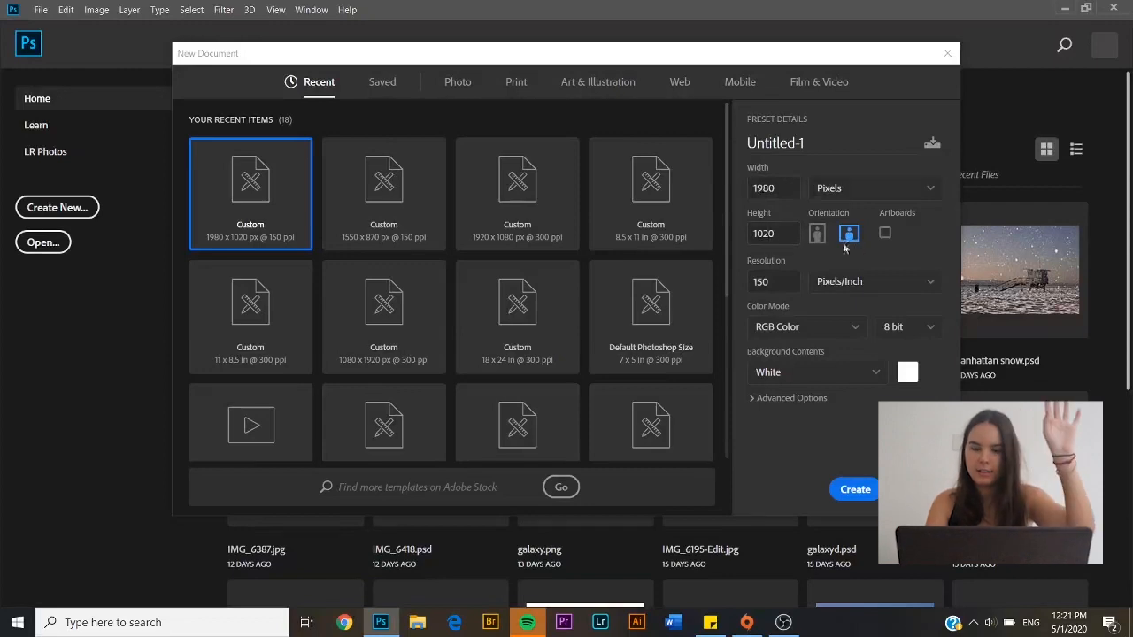
Create the 1980 × 1020 document and unlock its background so it becomes Layer 0
left_click(867, 489)
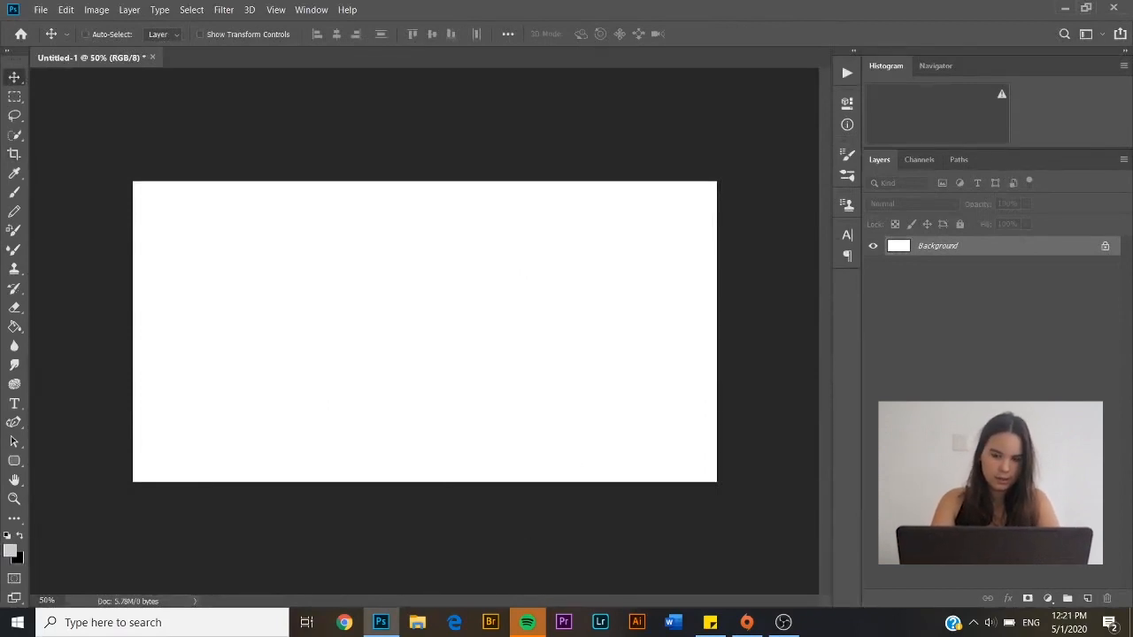
left_click(1105, 246)
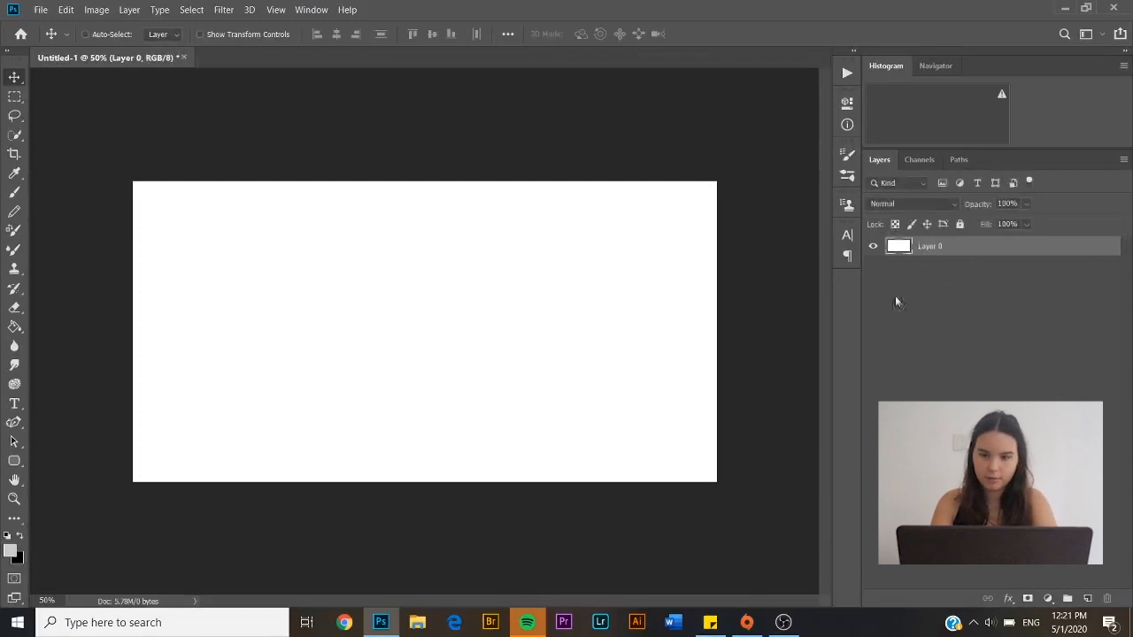
Set a near-black foreground colour and fill the whole canvas with black
left_click(10, 550)
left_click(809, 284)
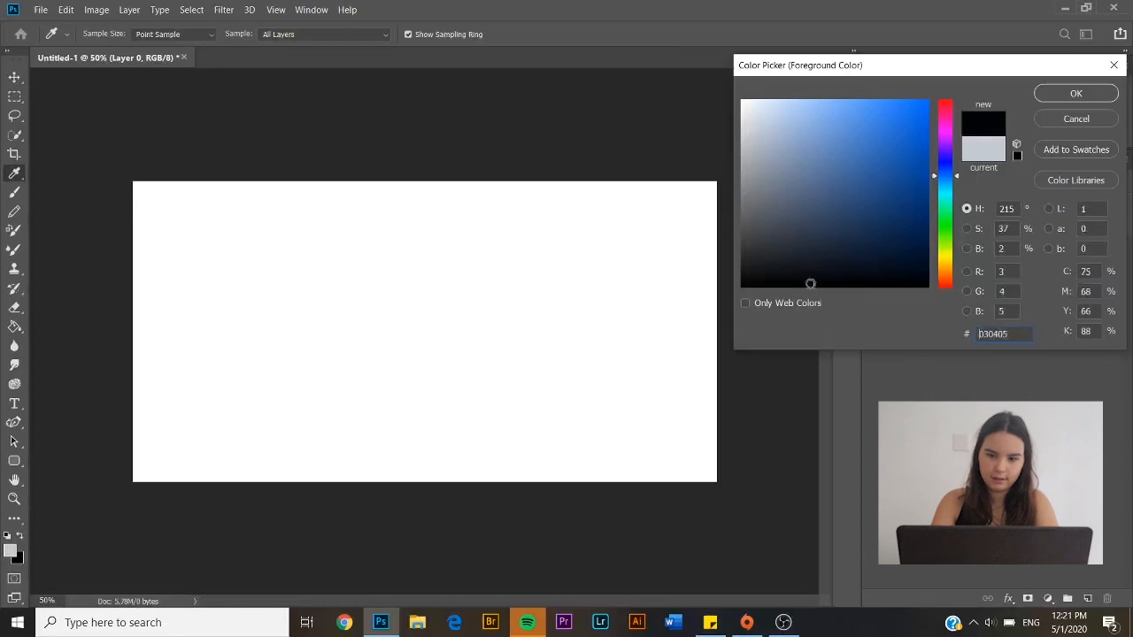
key("Return")
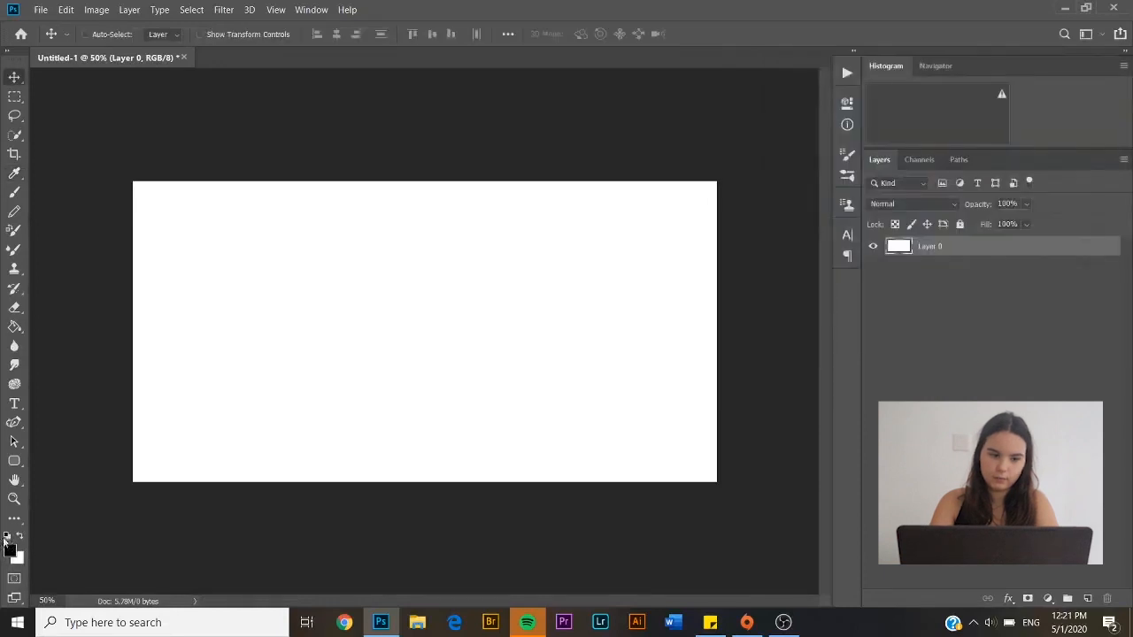
left_click(21, 538)
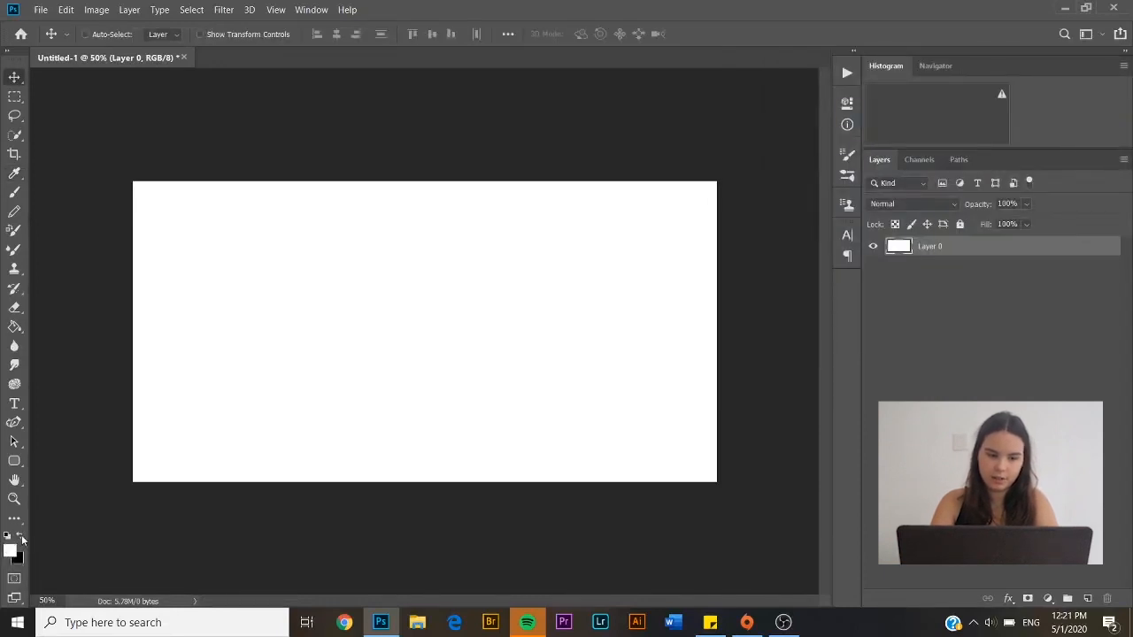
left_click(21, 537)
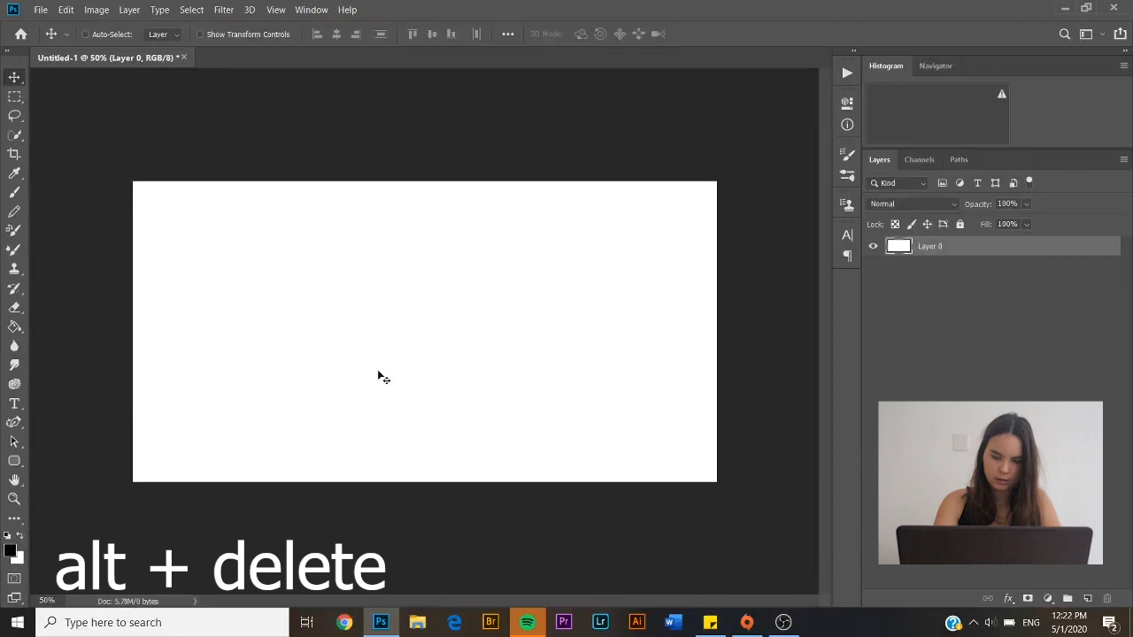
key("alt+Delete")
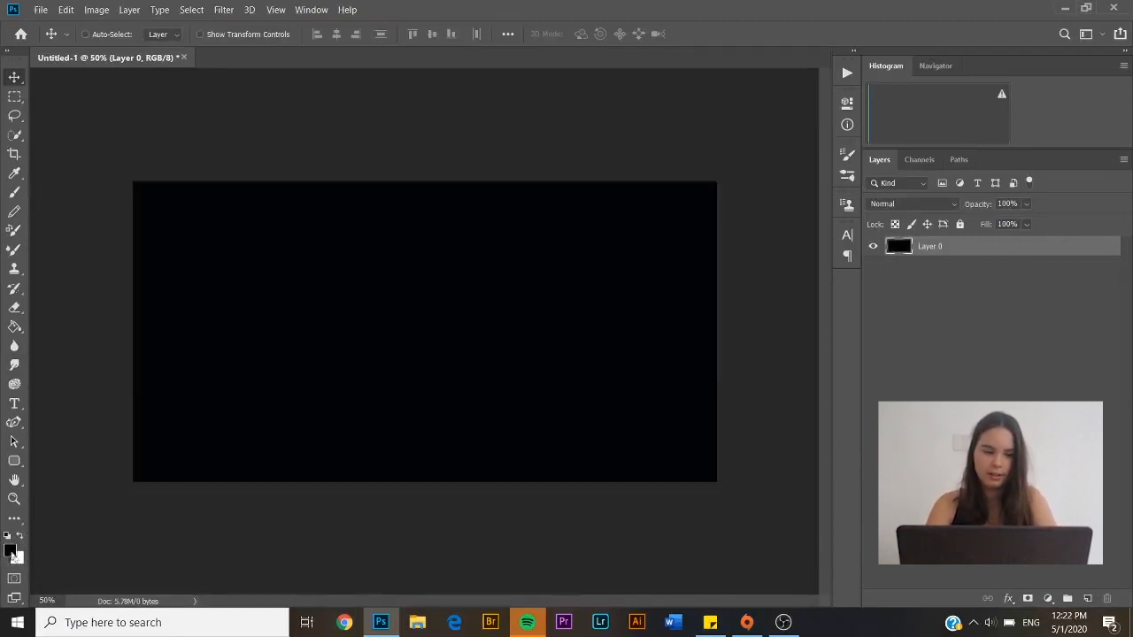
left_click(223, 9)
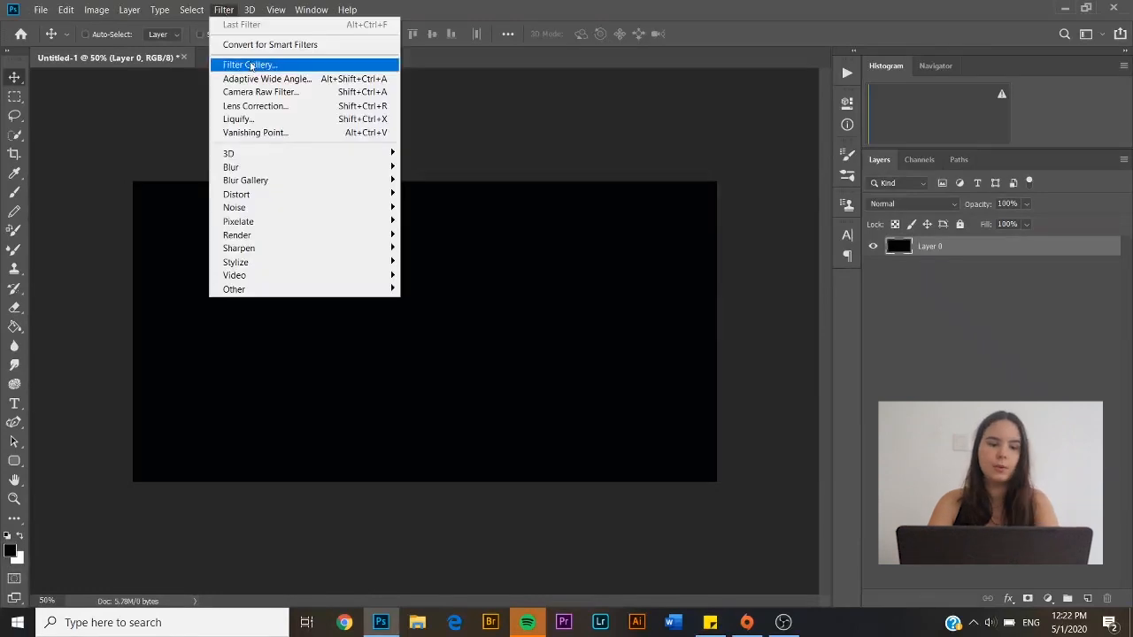
Add 400% Gaussian monochromatic noise to the black canvas
mouse_move(249, 209)
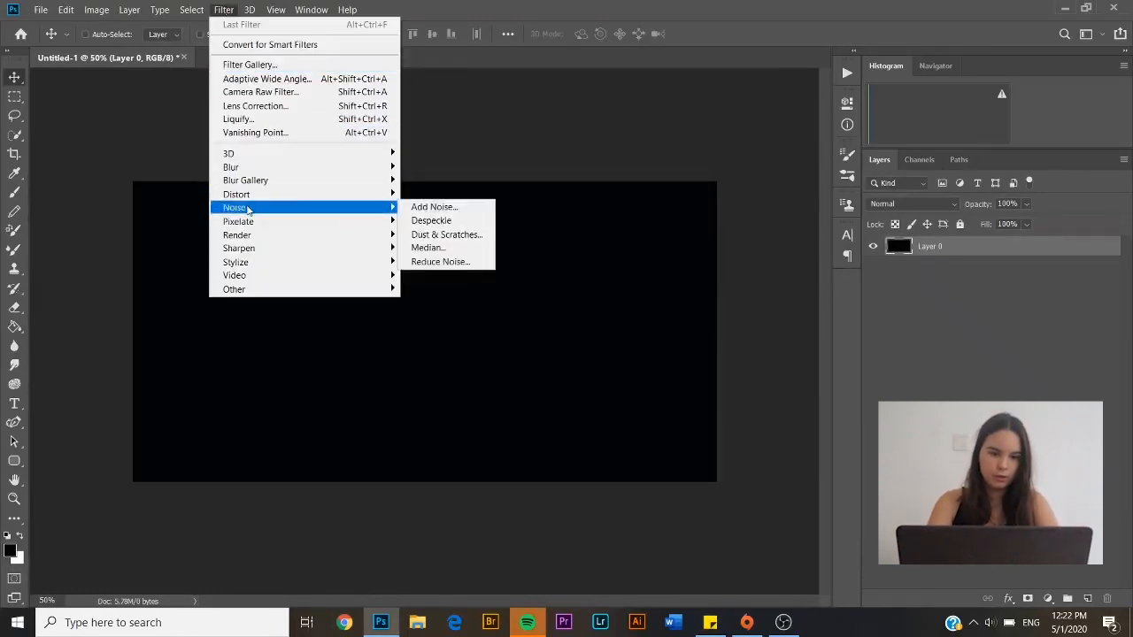
mouse_move(333, 202)
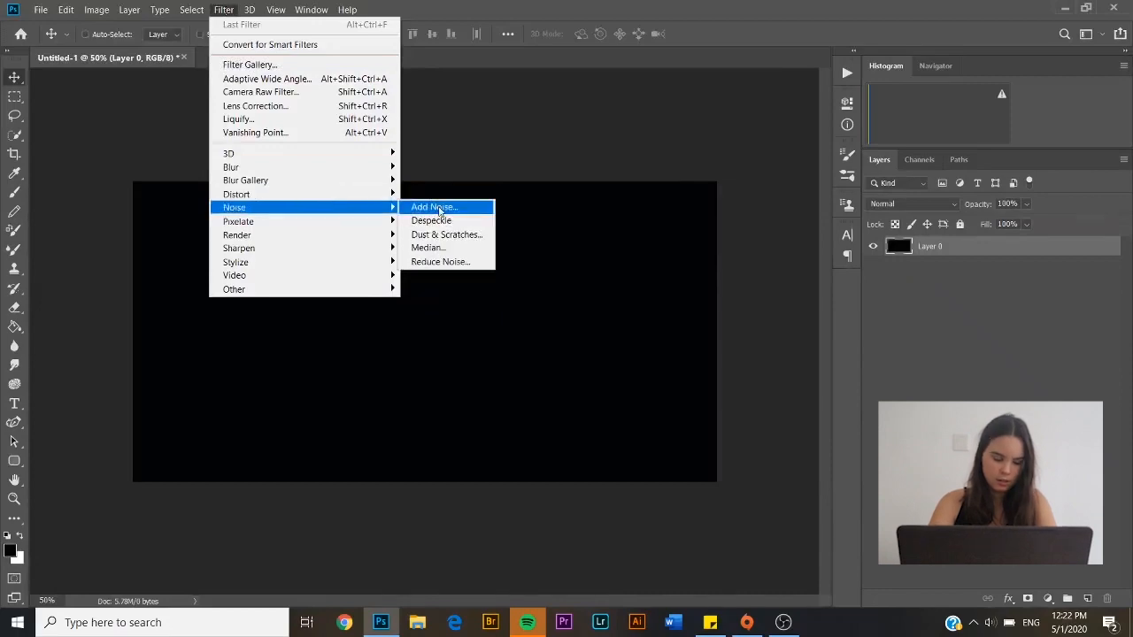
left_click(434, 207)
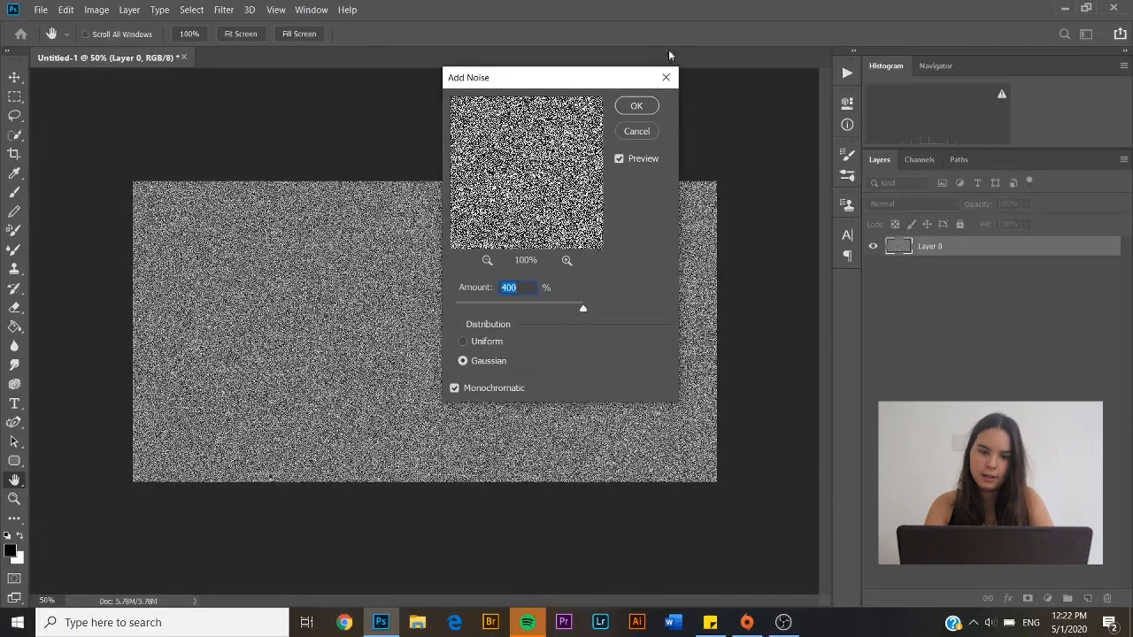
left_click(634, 108)
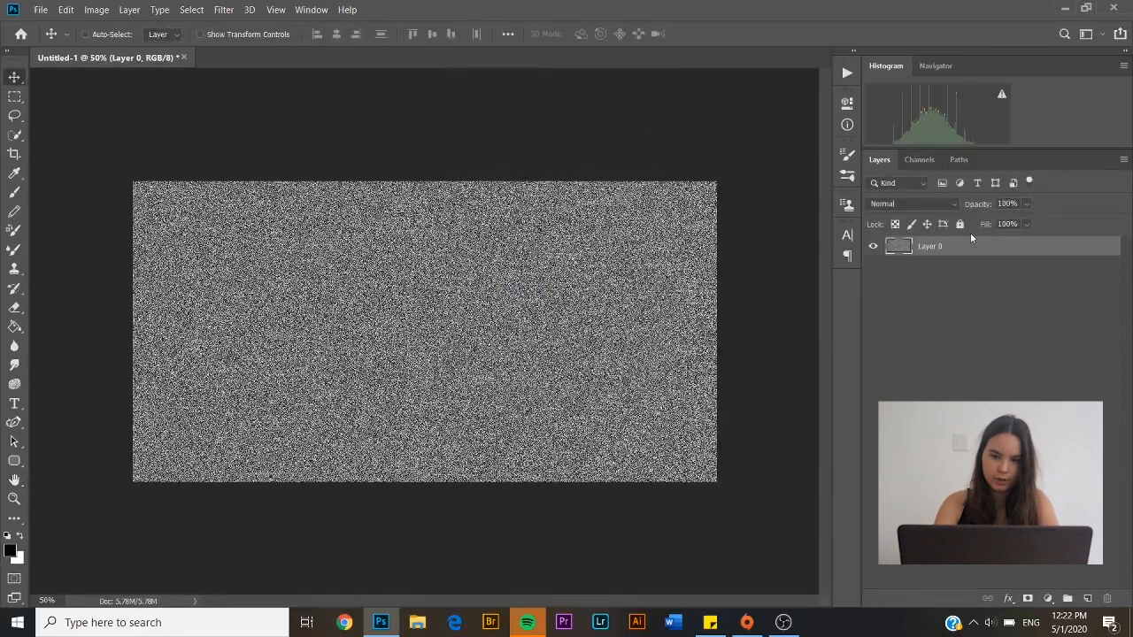
Duplicate Layer 0 as Layer 0 copy, hide the copy, and reselect Layer 0
right_click(969, 249)
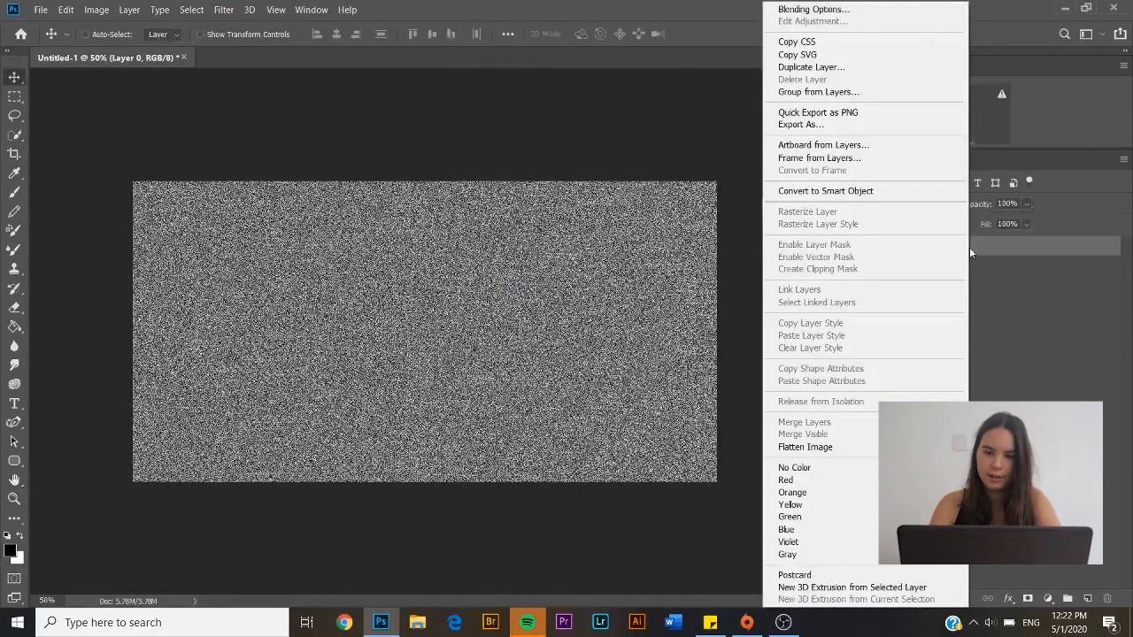
left_click(840, 67)
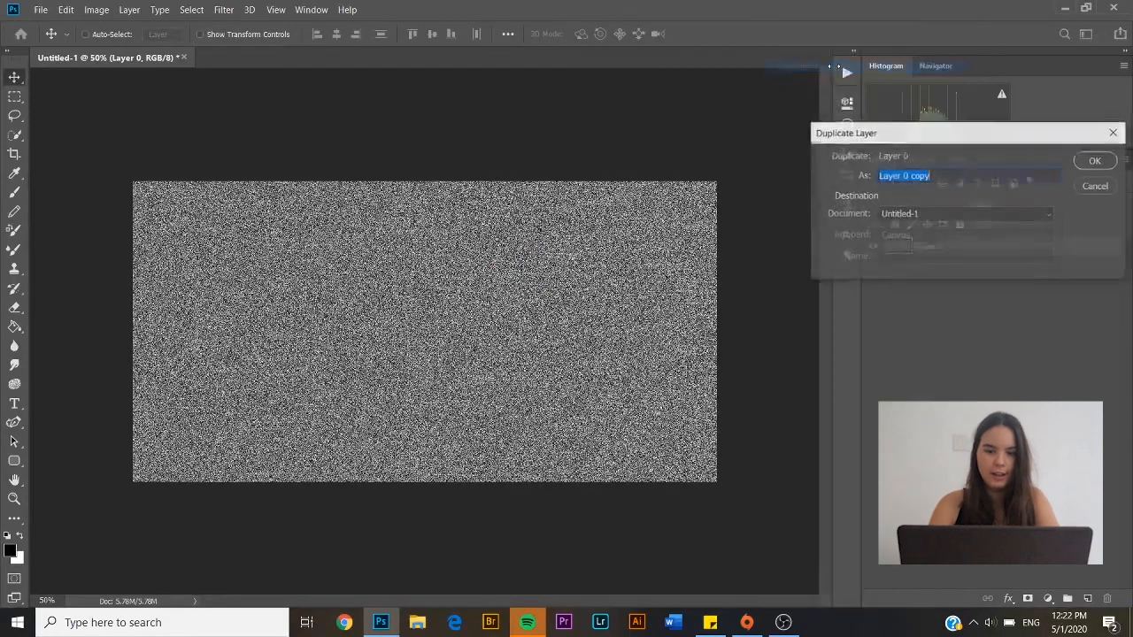
left_click(1103, 161)
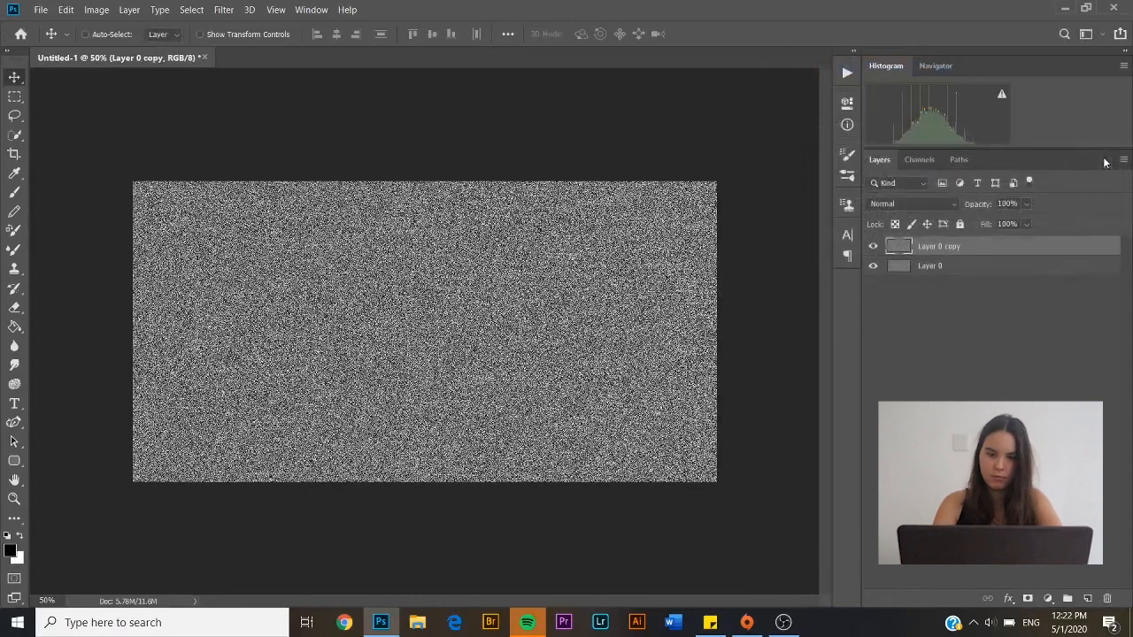
left_click(873, 246)
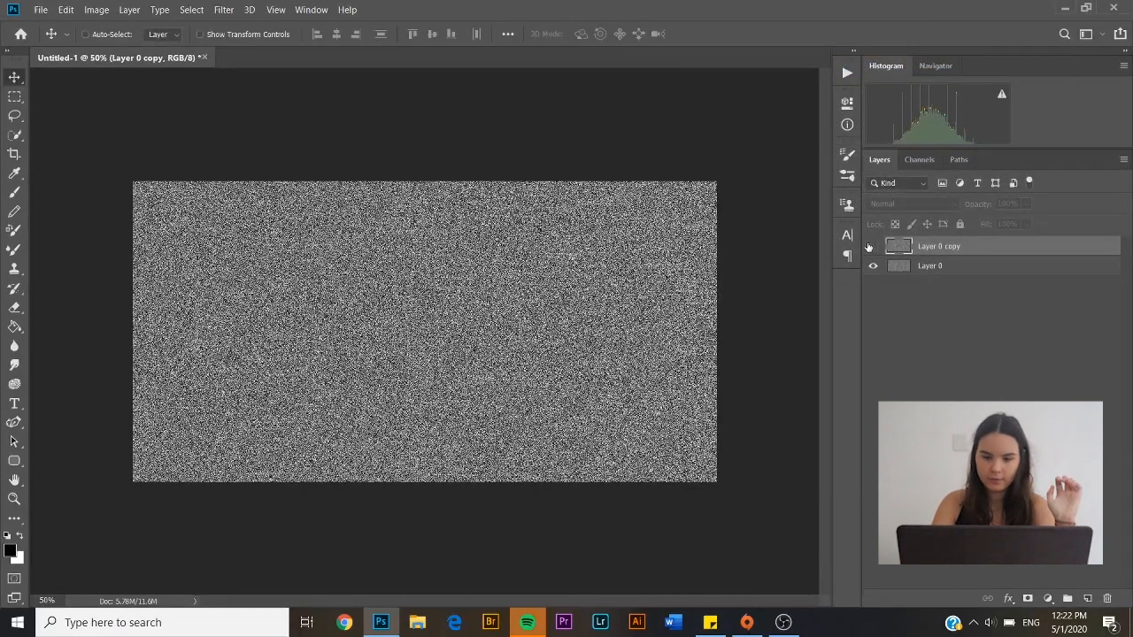
left_click(904, 270)
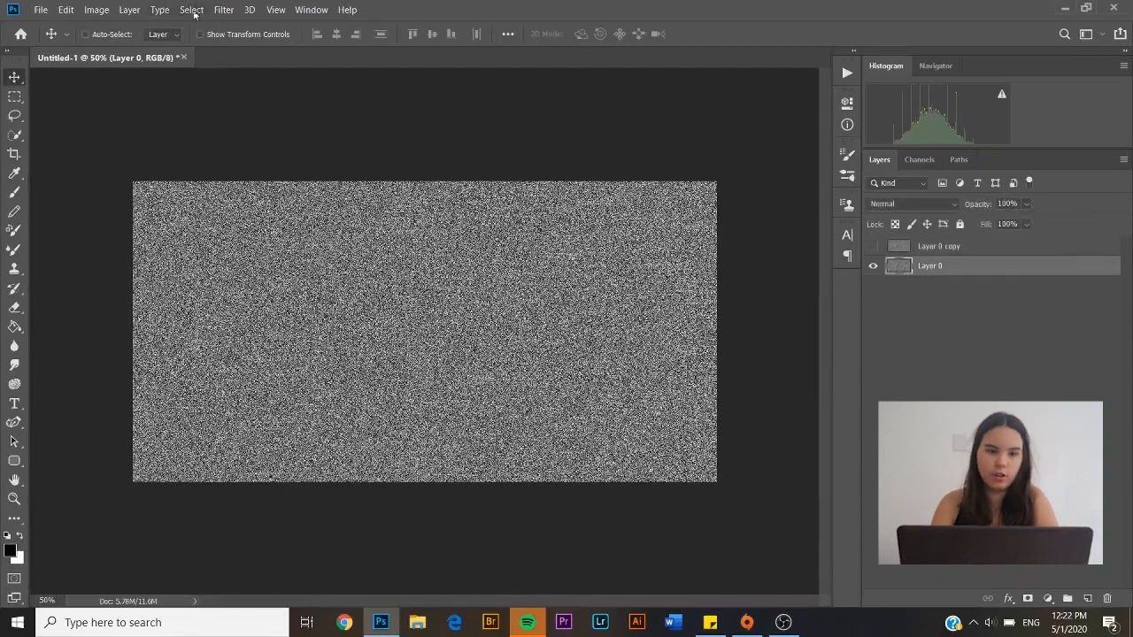
Apply a 0.5-pixel Gaussian Blur to Layer 0's noise
left_click(223, 10)
mouse_move(354, 168)
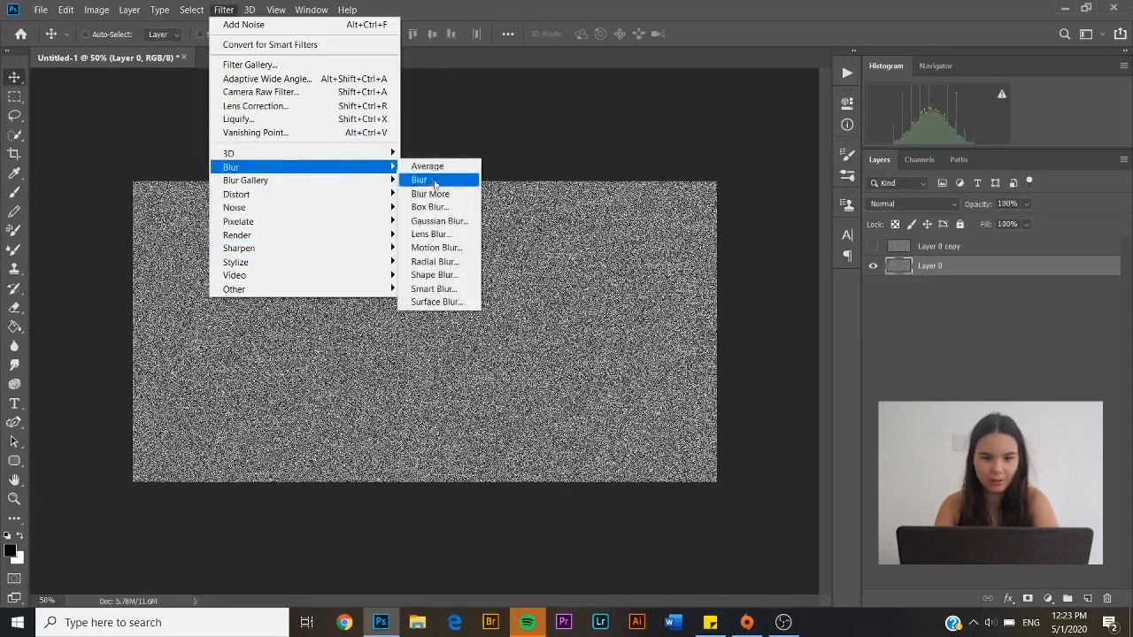
left_click(439, 221)
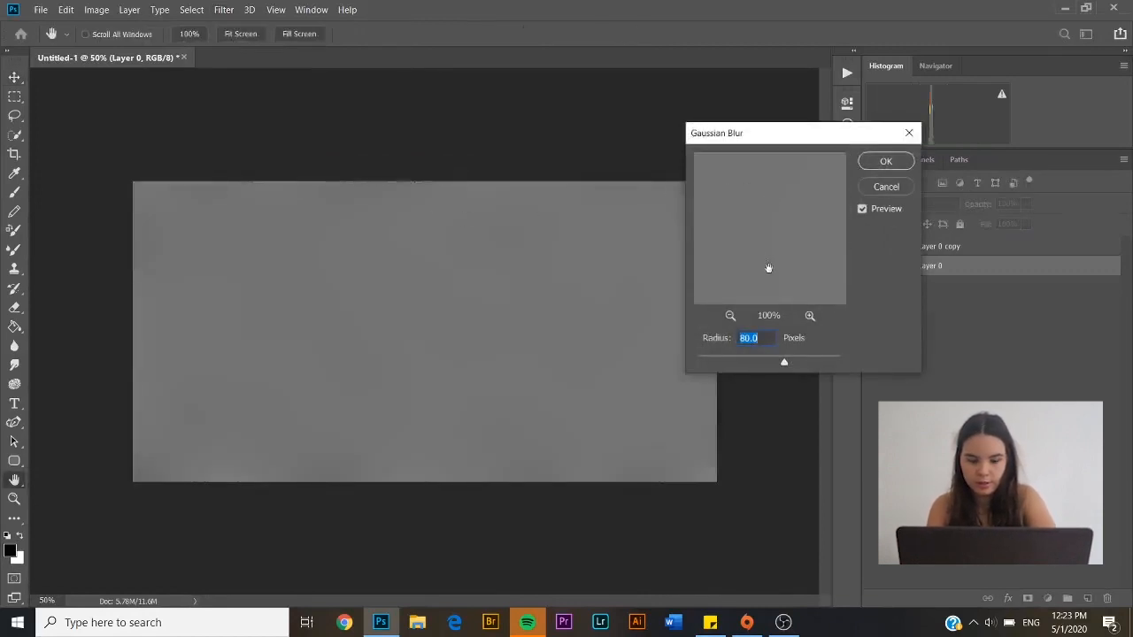
type("0.5")
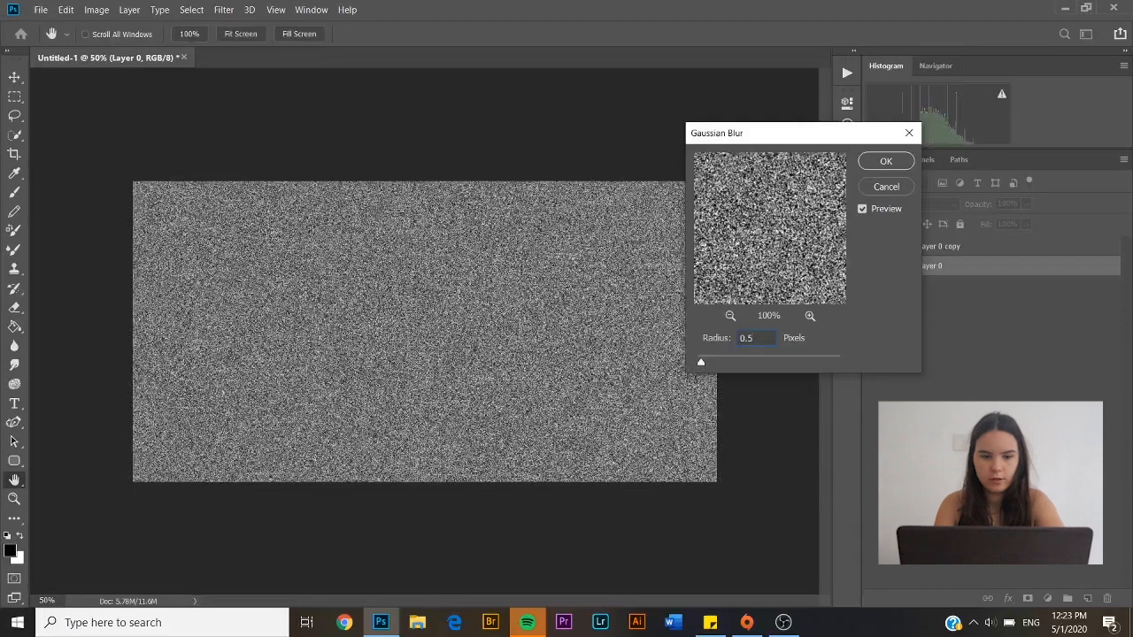
left_click(875, 157)
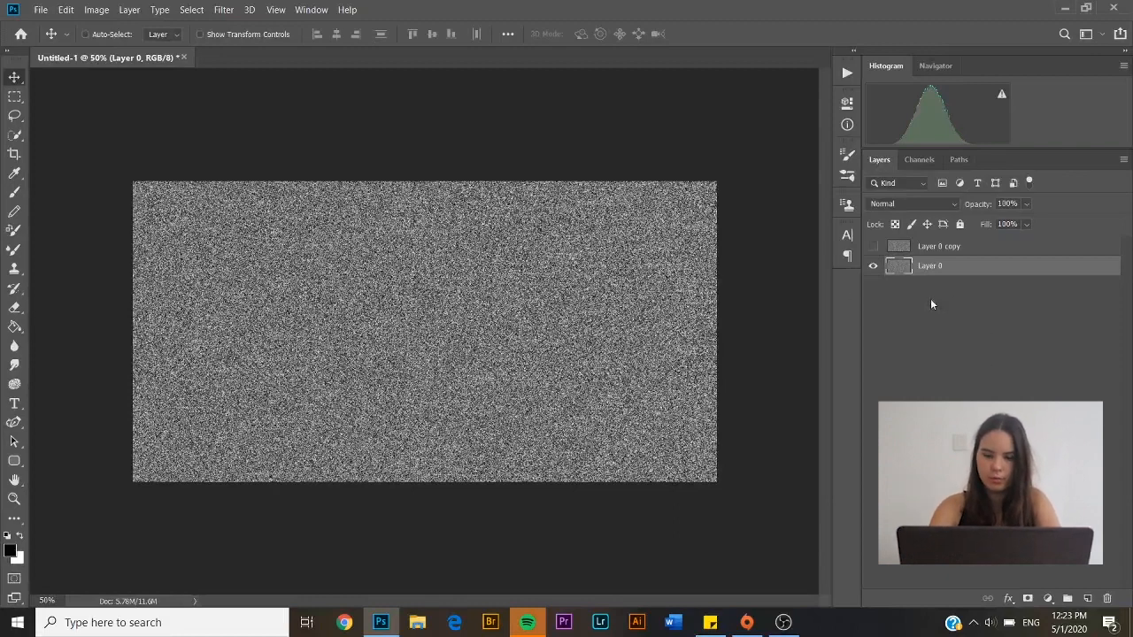
Apply Levels to Layer 0 with black input 200 and midtone 0.40
key("ctrl+l")
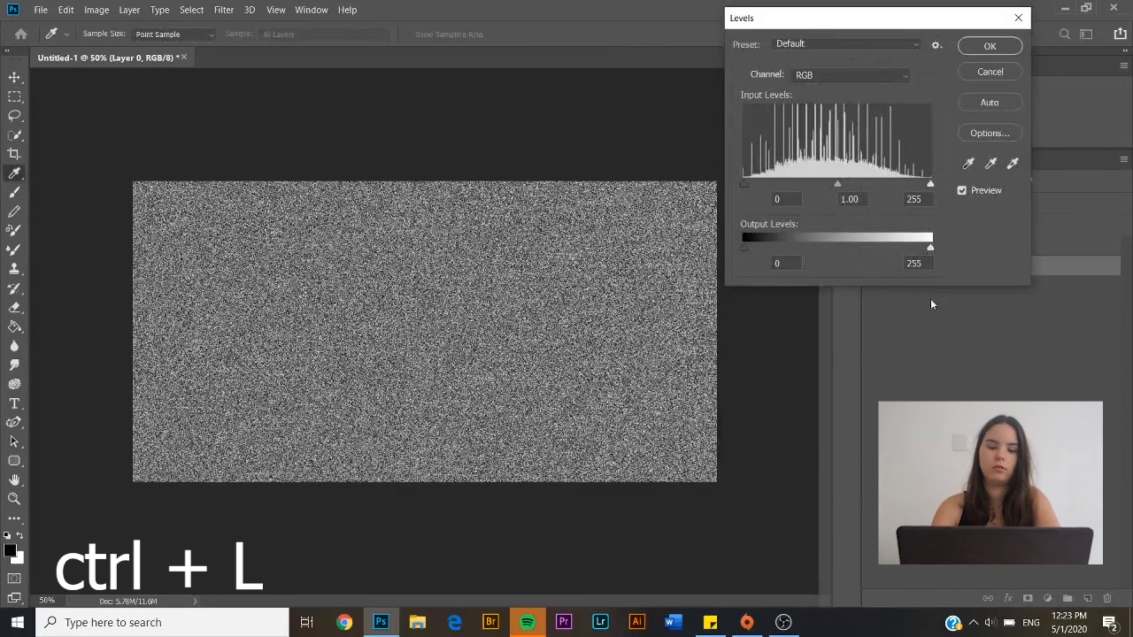
left_click(777, 198)
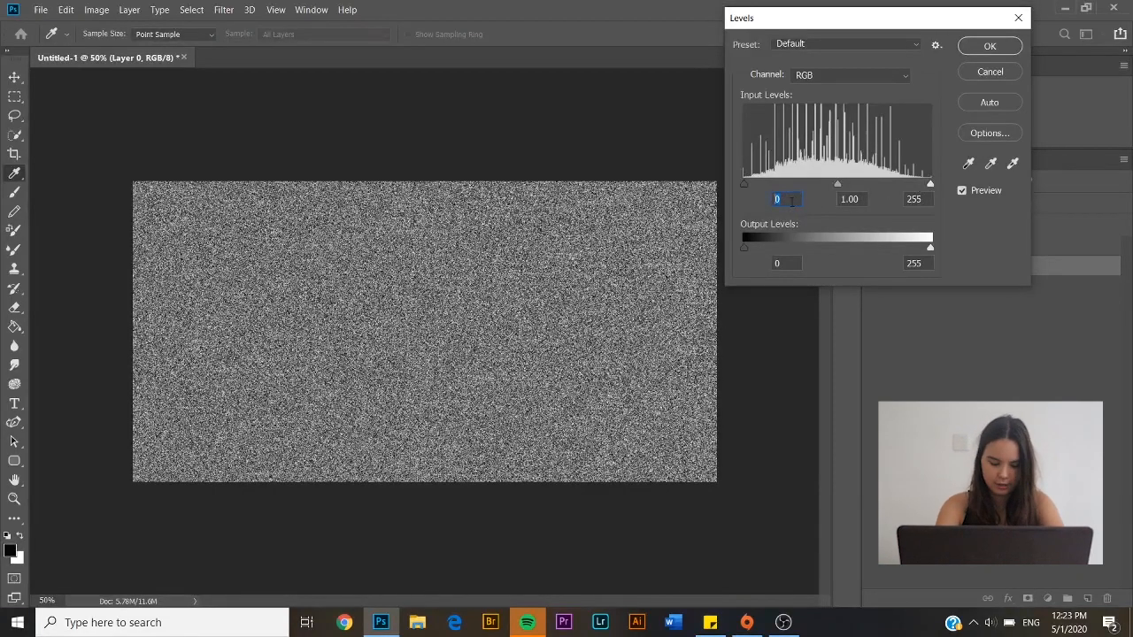
type("200")
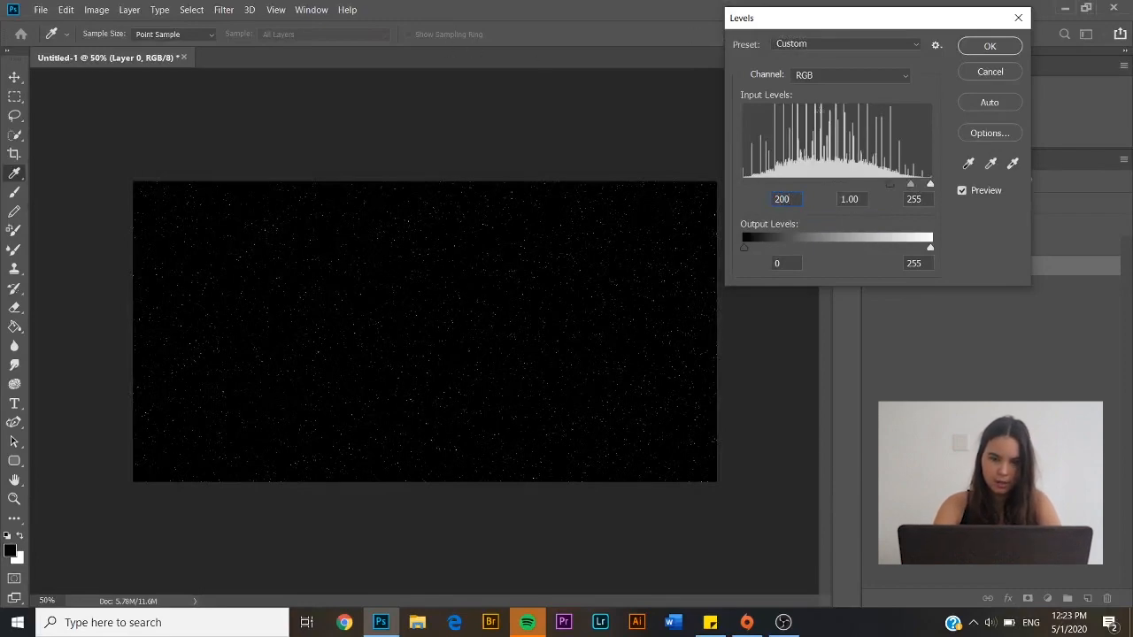
key("Tab")
type("0.")
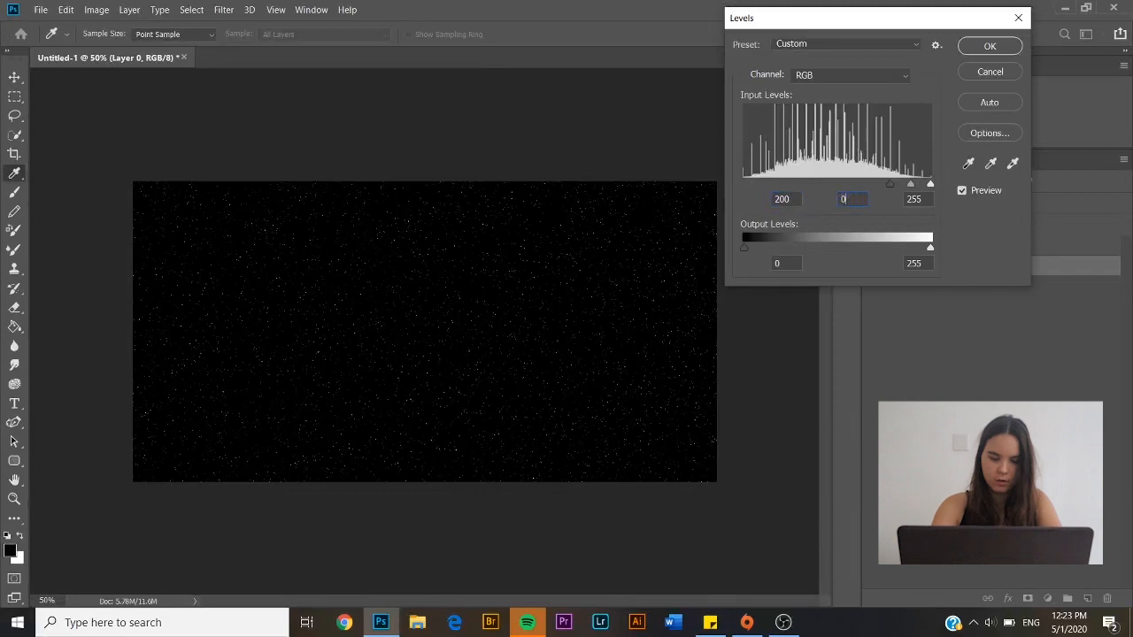
type("40")
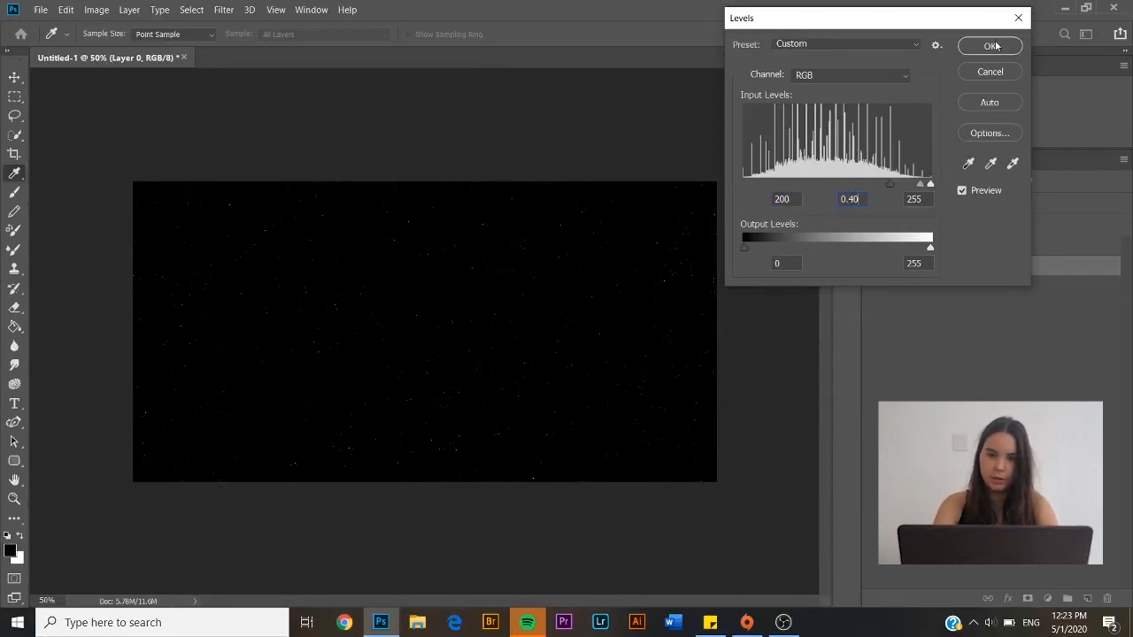
left_click(967, 47)
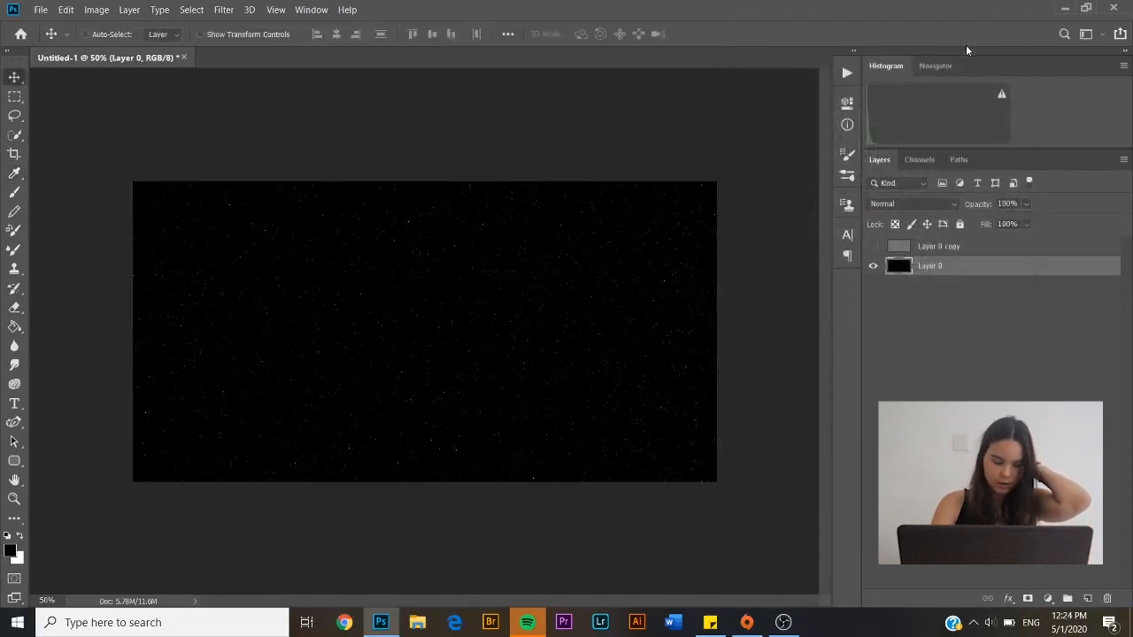
Show and select Layer 0 copy, then blur its noise with a 2-pixel Gaussian Blur
left_click(872, 247)
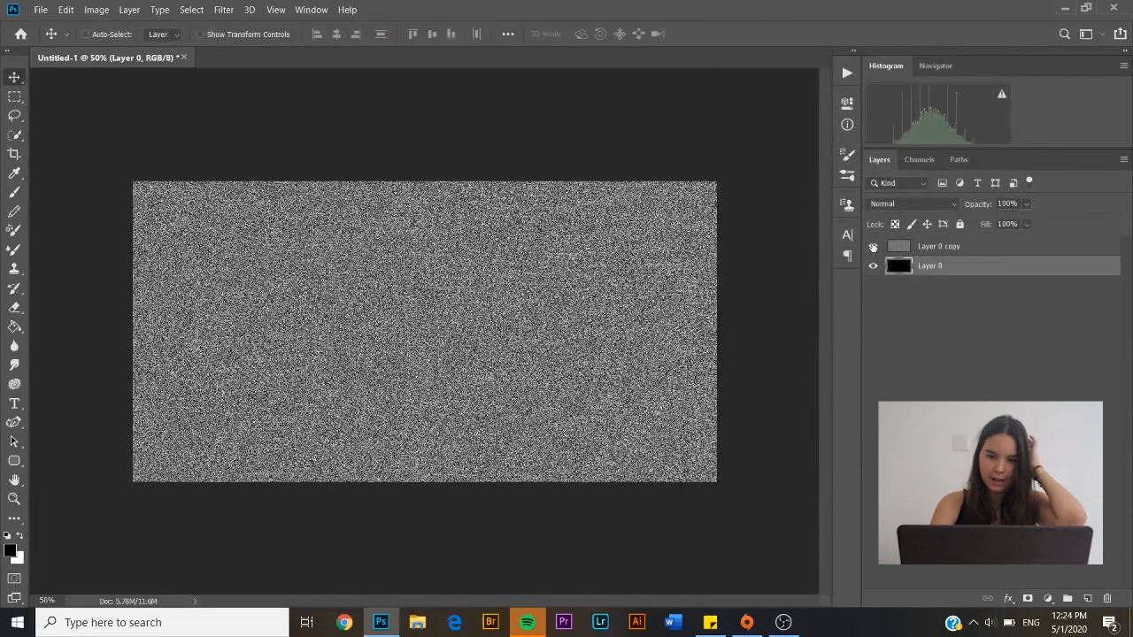
left_click(895, 248)
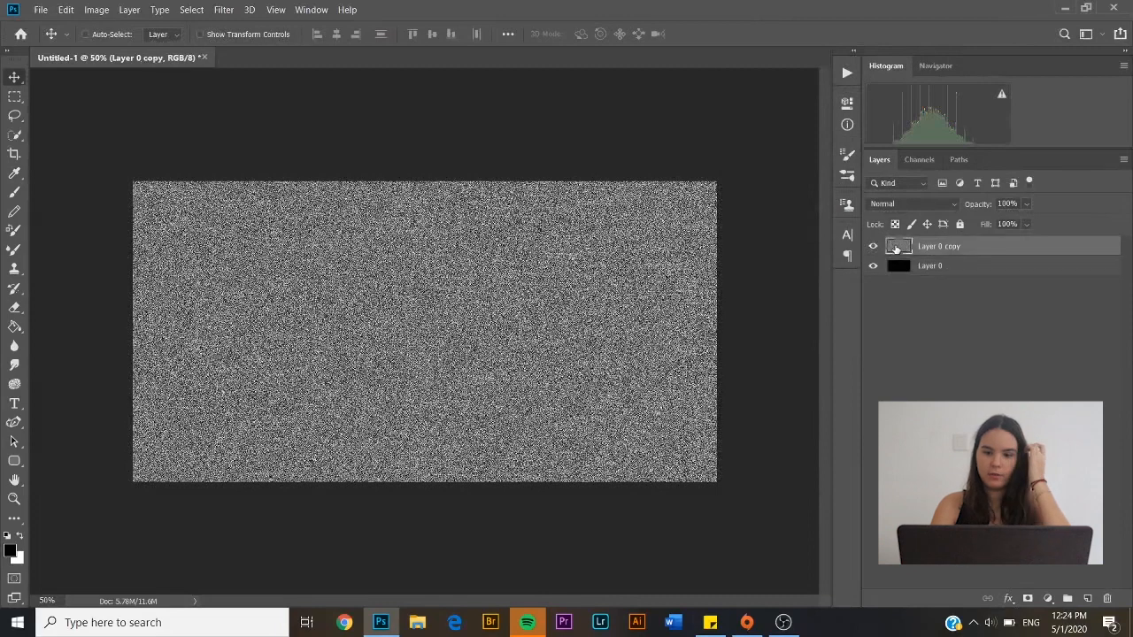
left_click(223, 10)
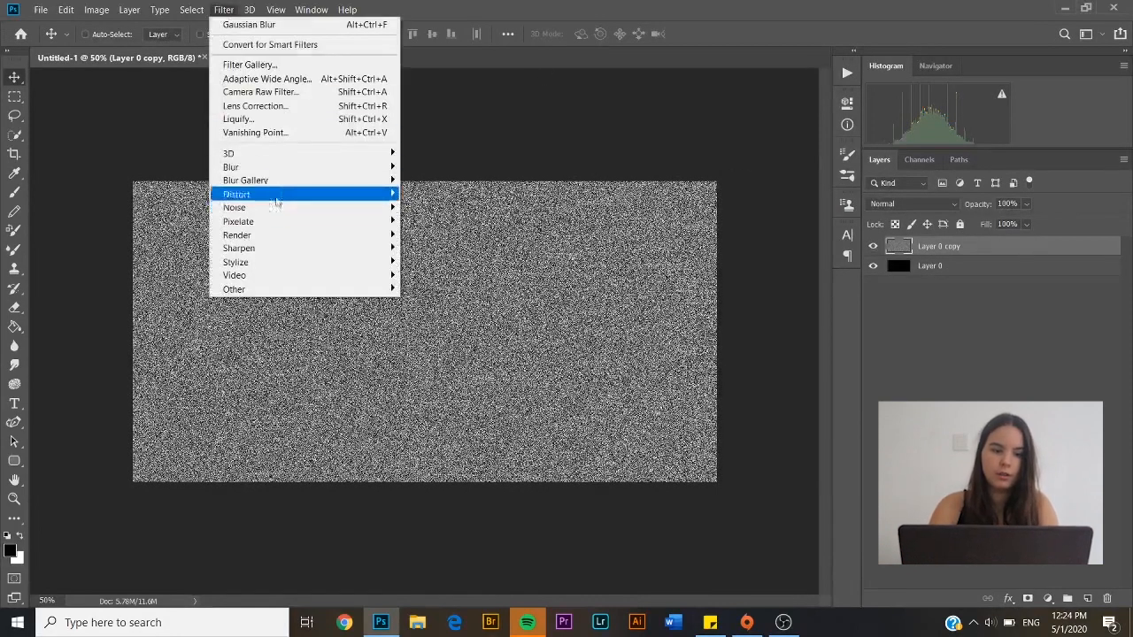
mouse_move(273, 172)
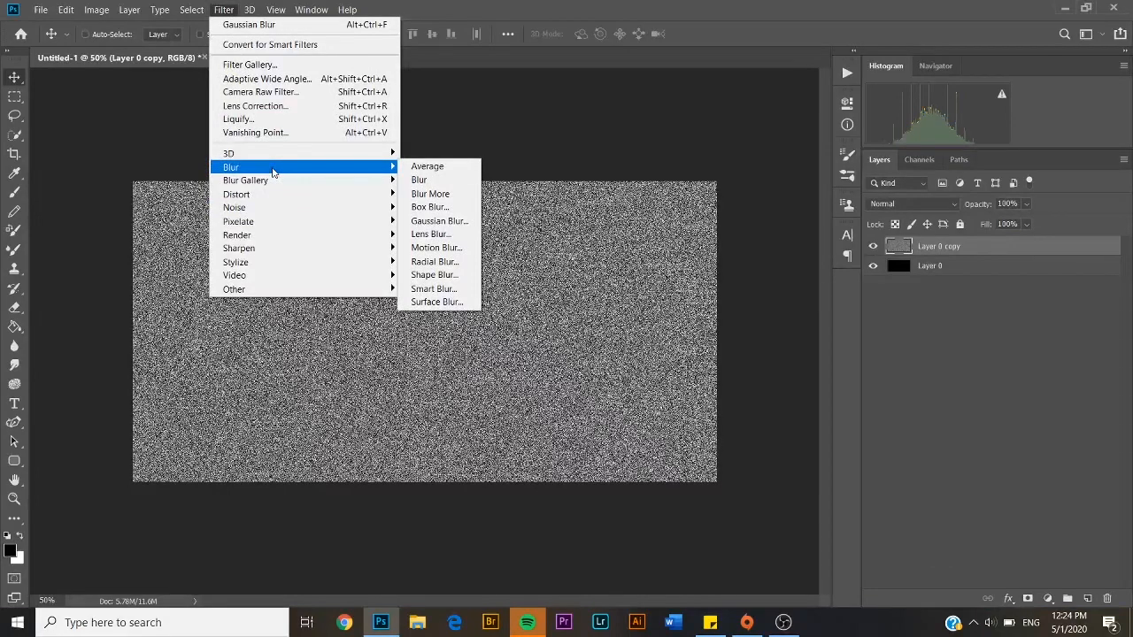
left_click(447, 220)
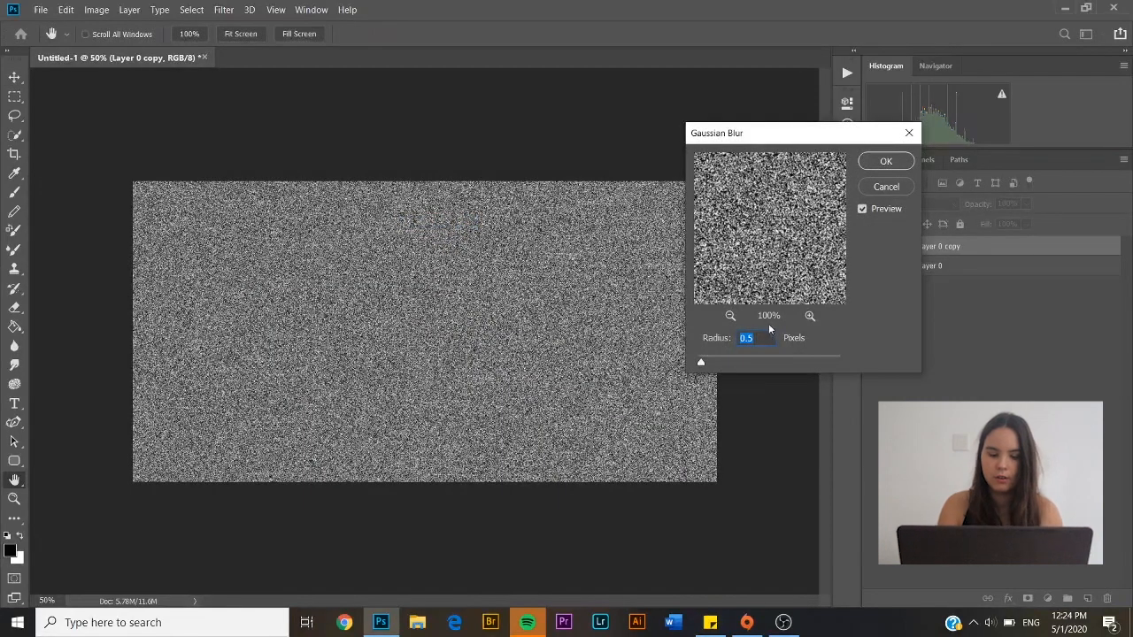
type("2")
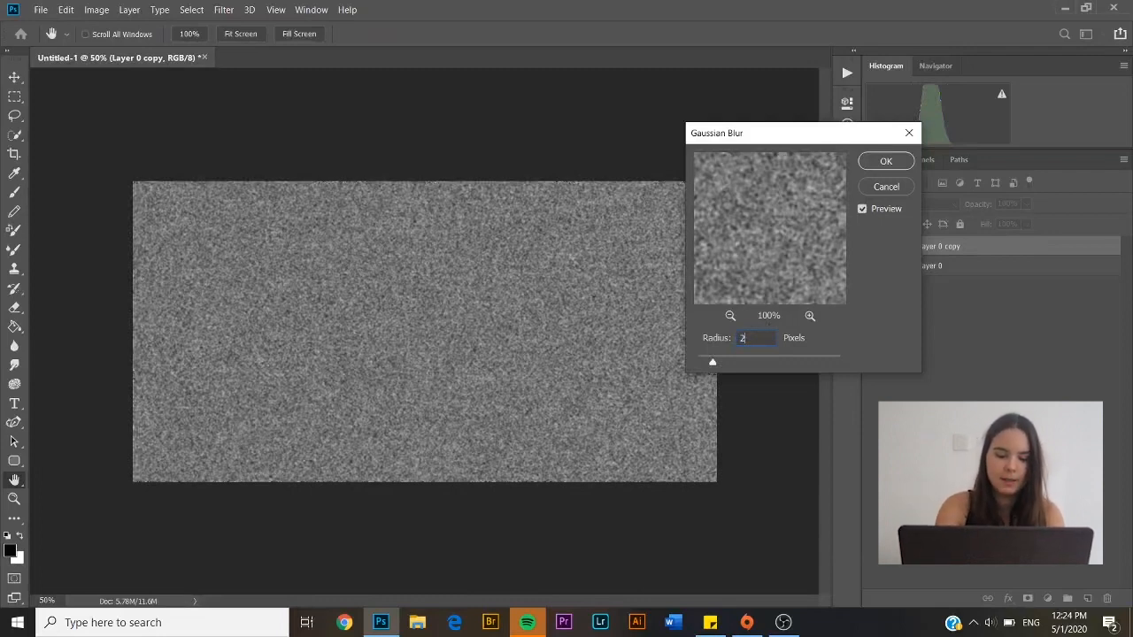
left_click(896, 164)
Apply Levels to Layer 0 copy with black input 170 and white input 172
key("ctrl+l")
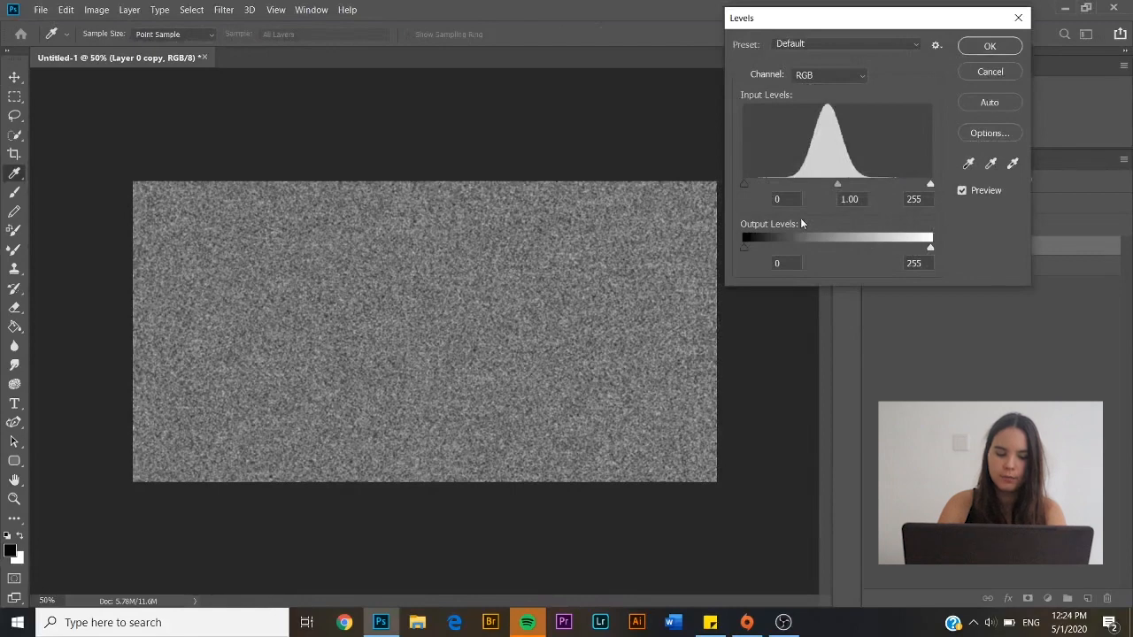
left_click(792, 198)
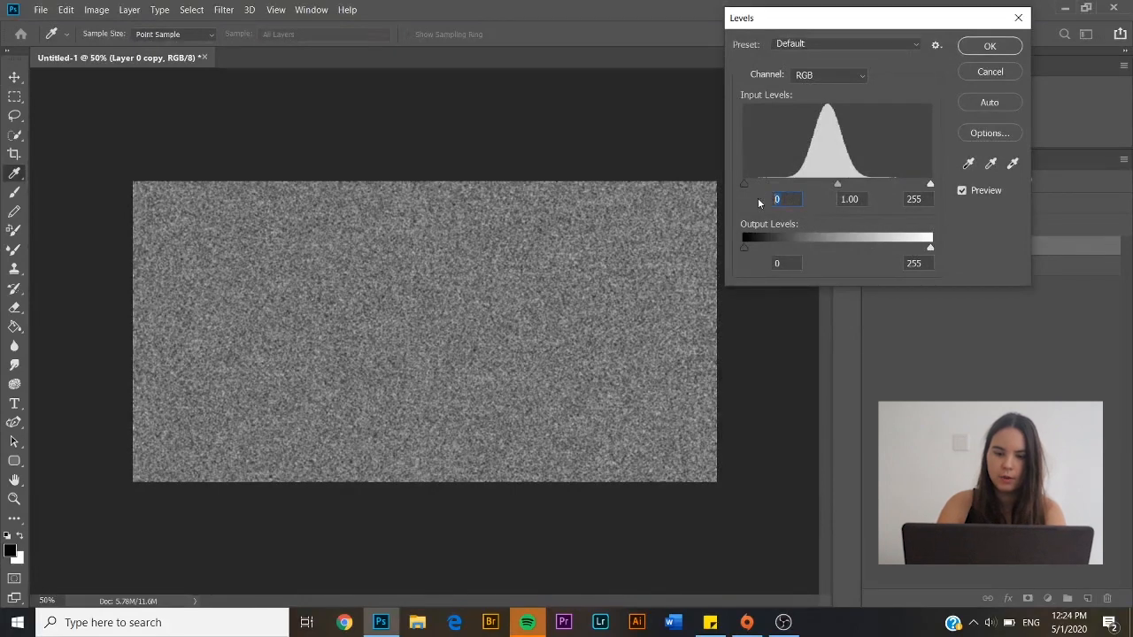
type("170")
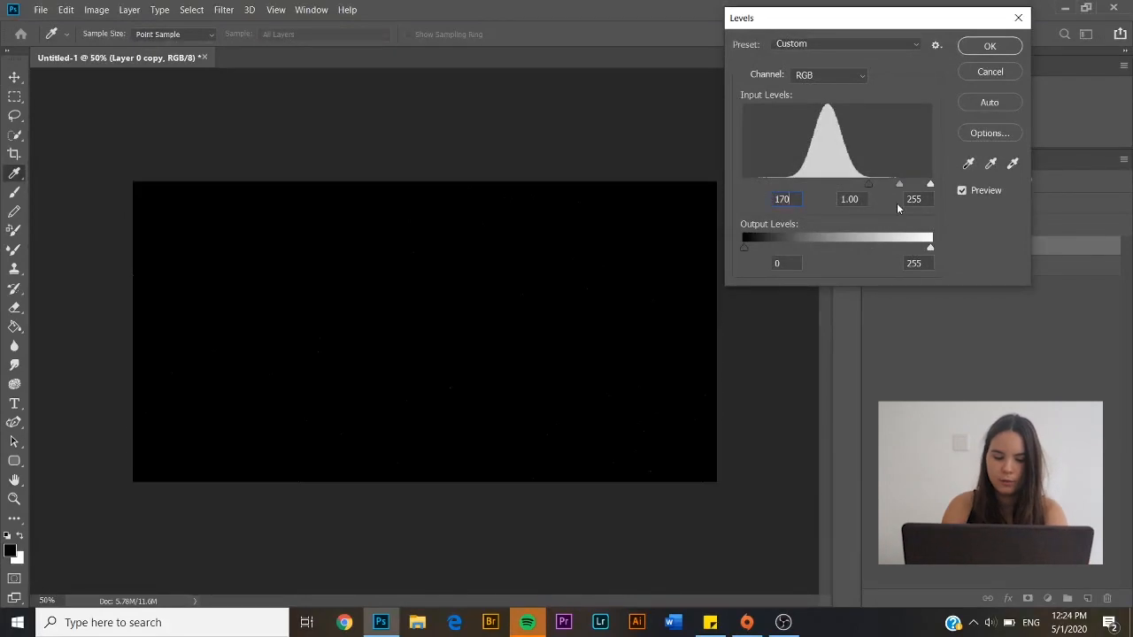
left_click(929, 198)
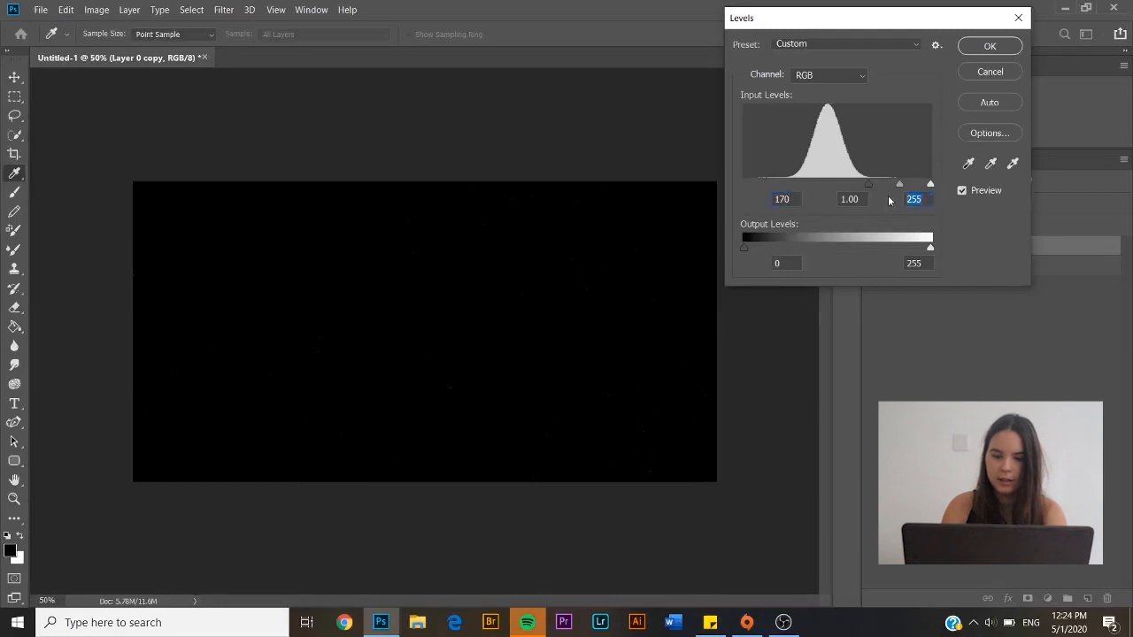
type("172")
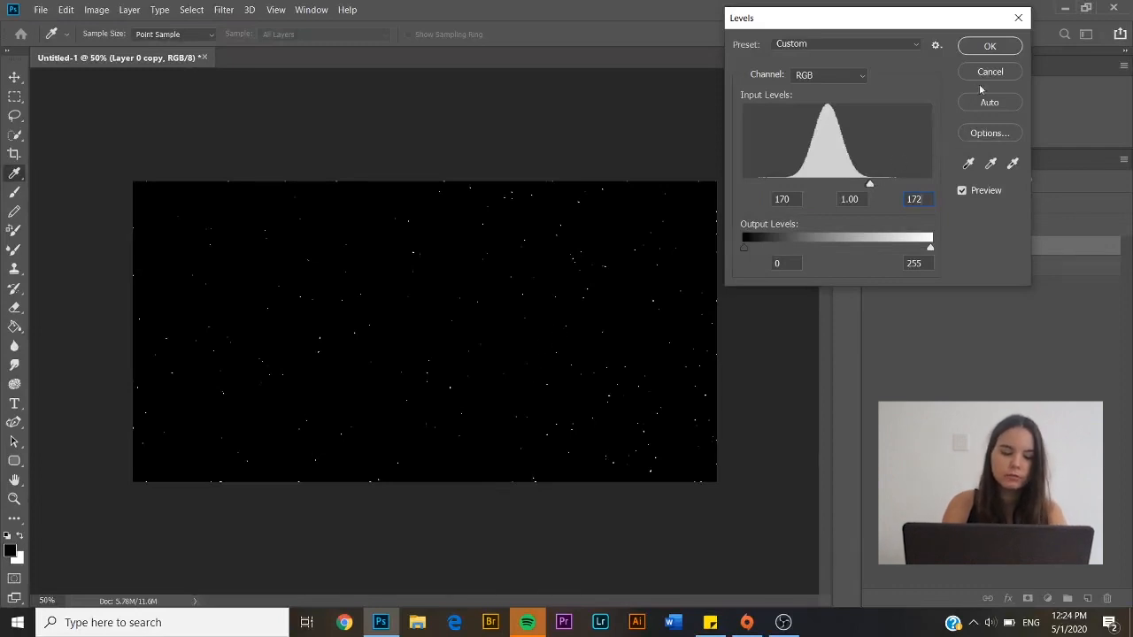
left_click(1009, 46)
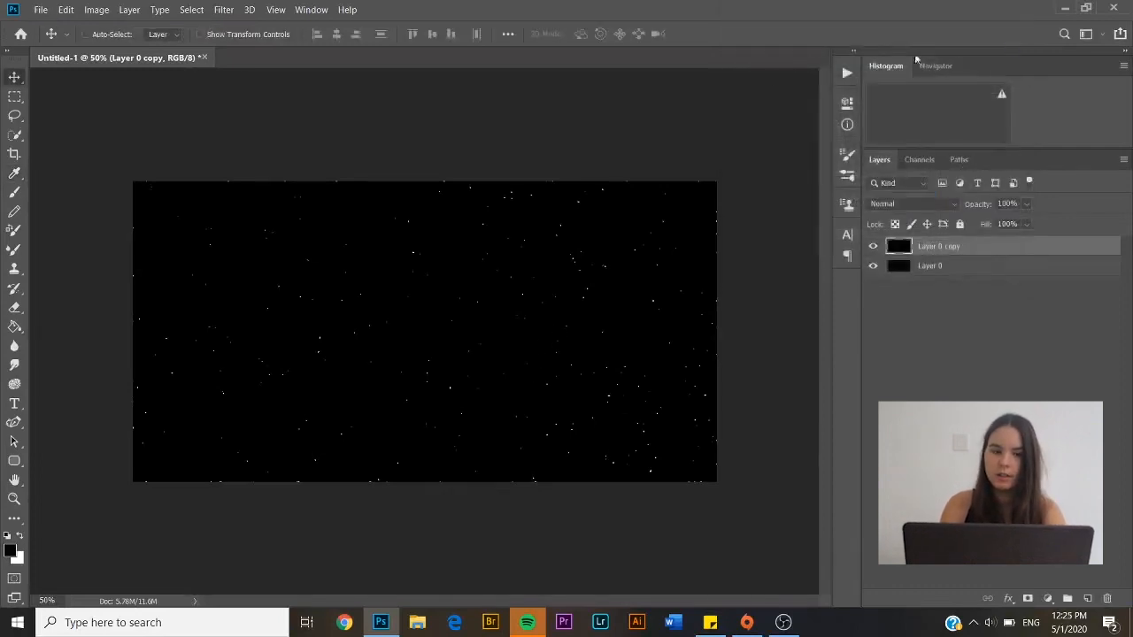
Blur Layer 0 copy's stars with a 1-pixel Gaussian Blur, then show the Channels panel
left_click(228, 10)
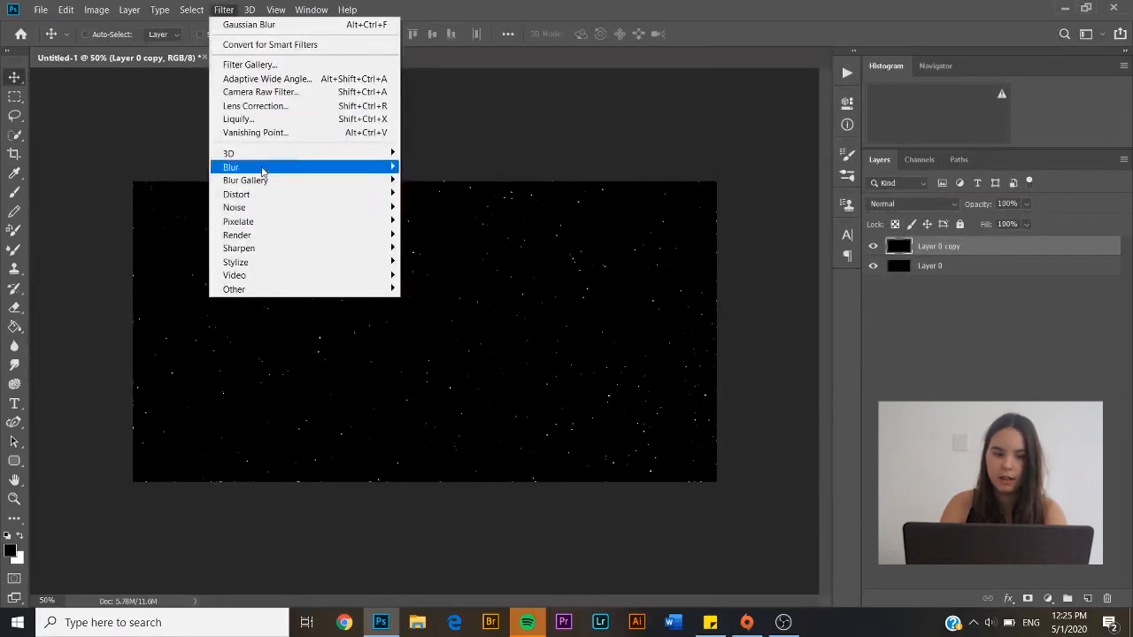
mouse_move(263, 167)
left_click(438, 221)
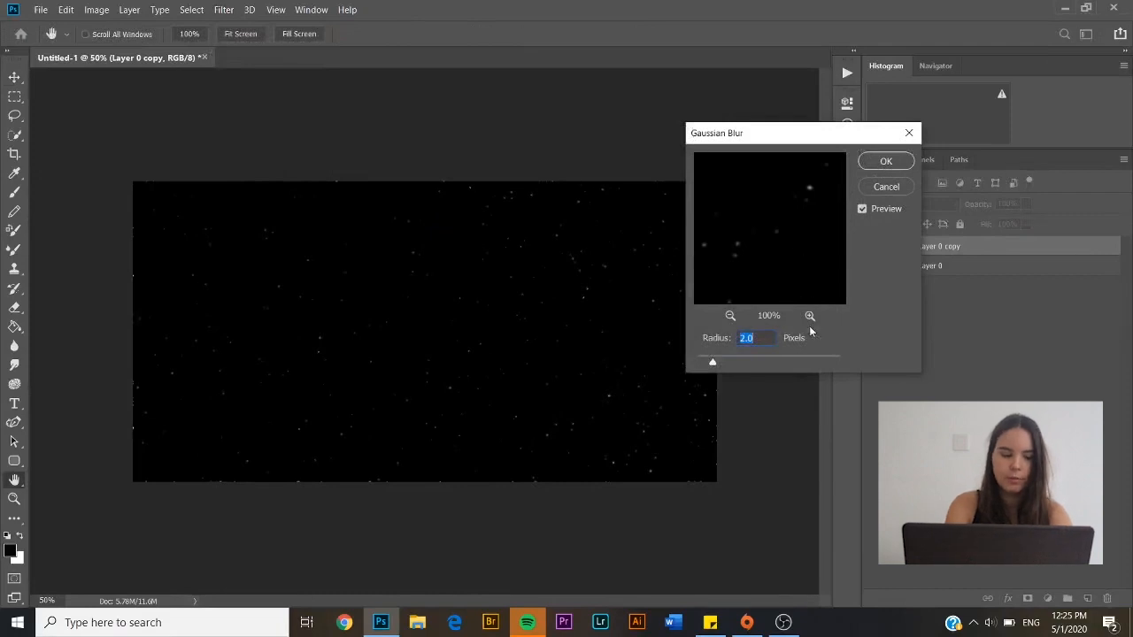
type("1")
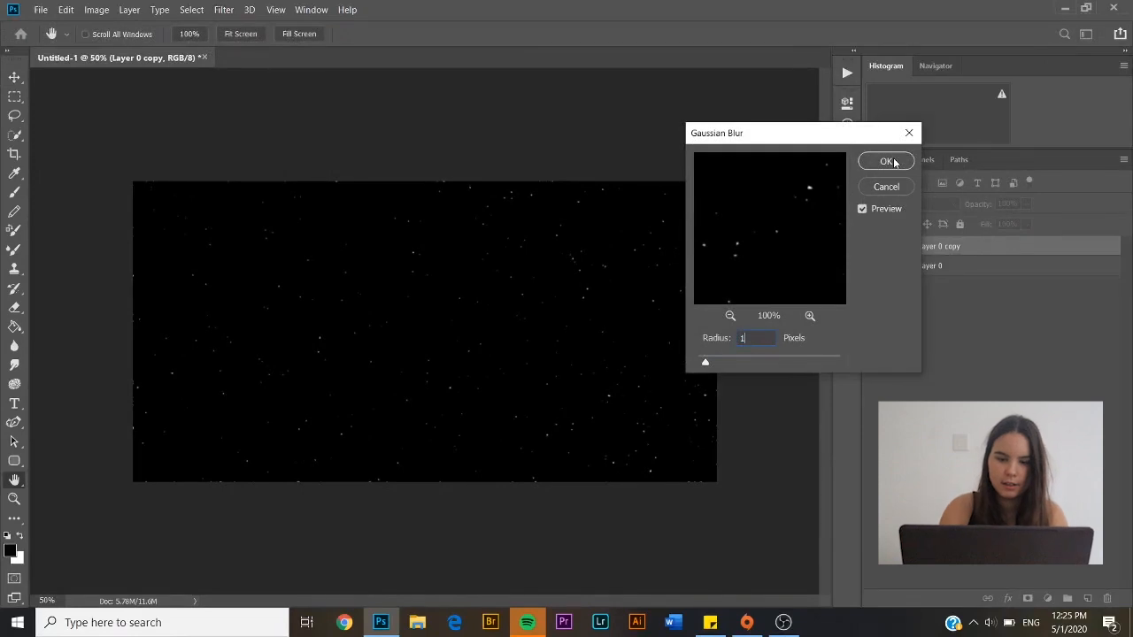
left_click(863, 211)
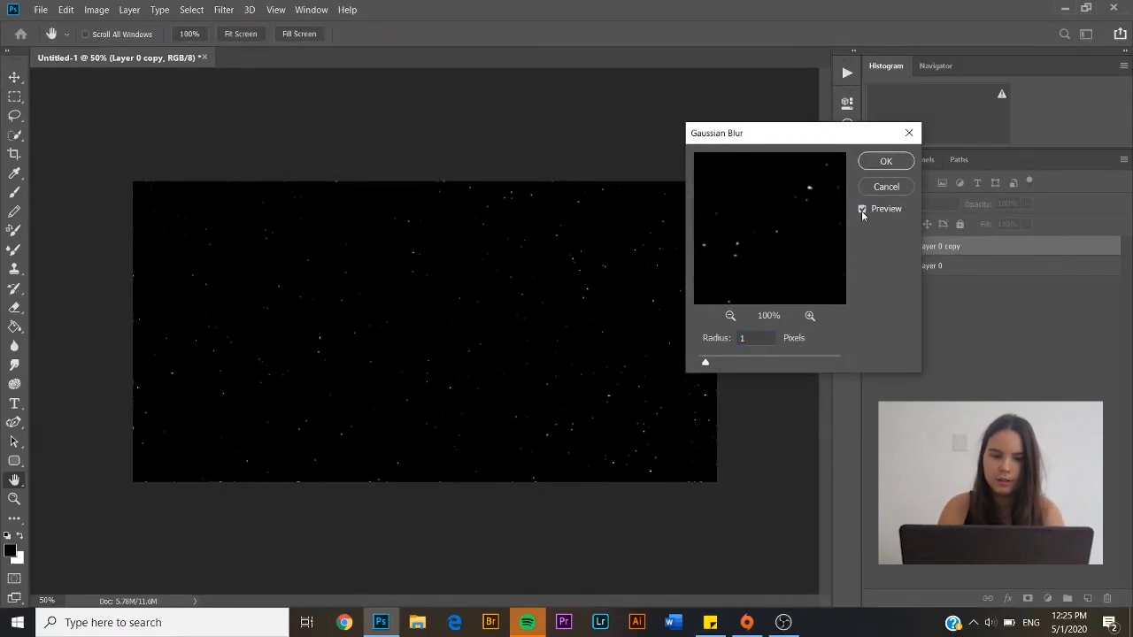
left_click(896, 162)
left_click(917, 163)
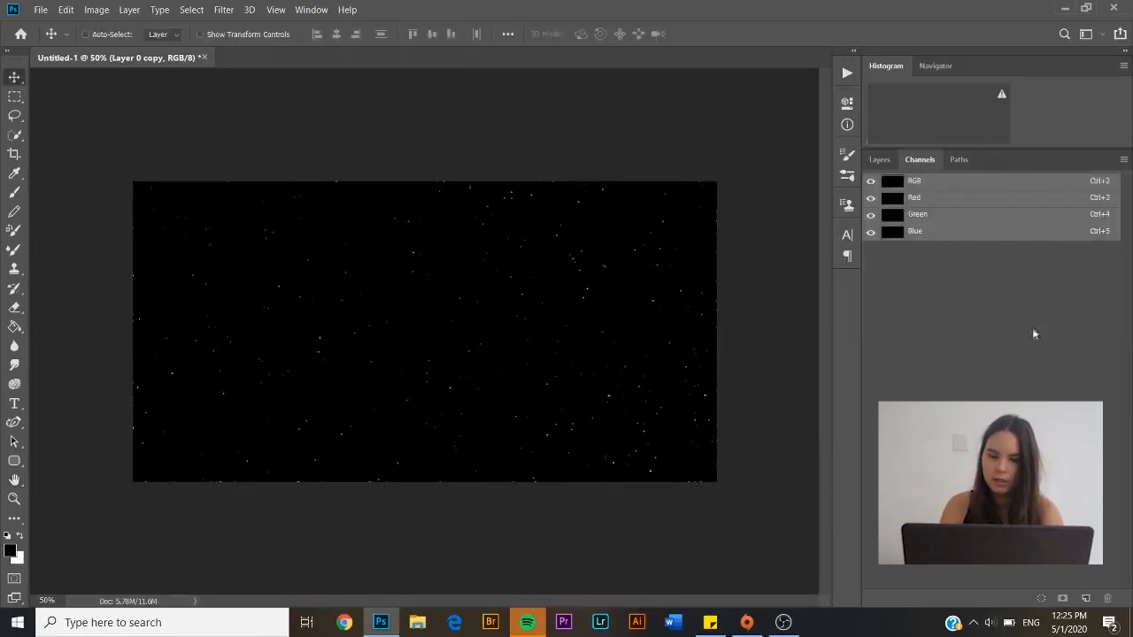
Load the stars from the channel as a selection, fill it white on new Layer 1, then deselect
left_click(1040, 600)
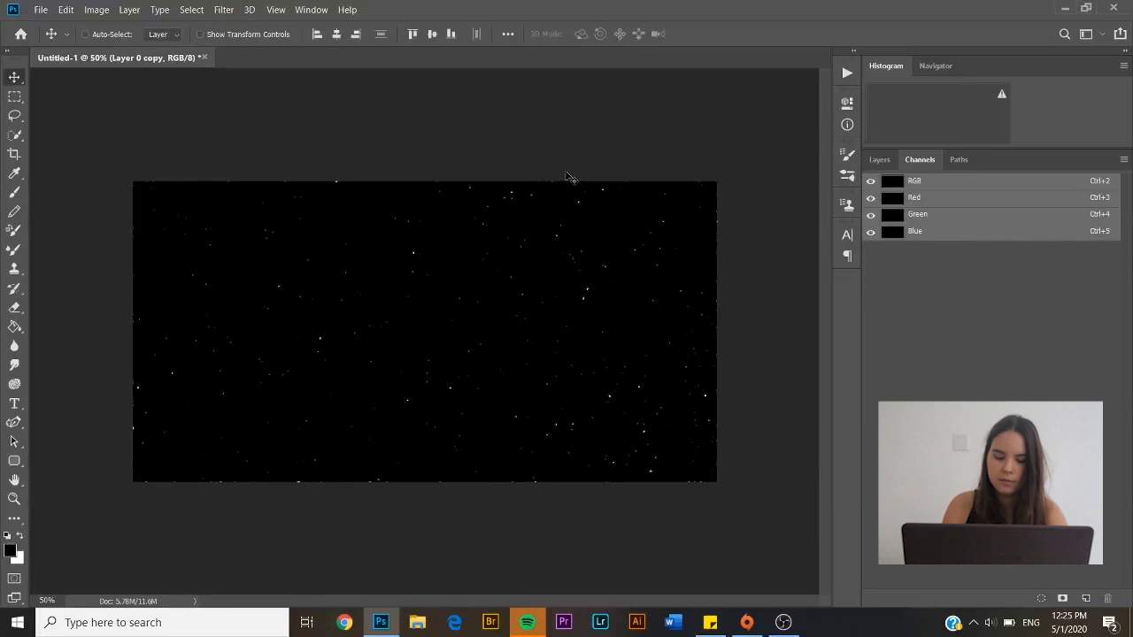
left_click(880, 161)
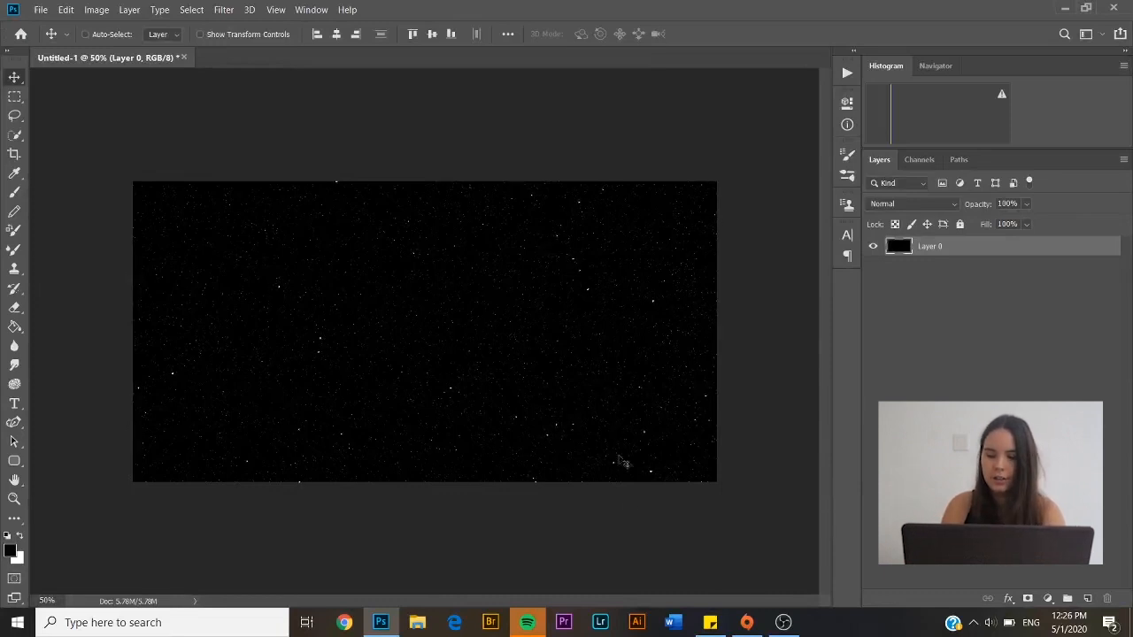
left_click(1087, 599)
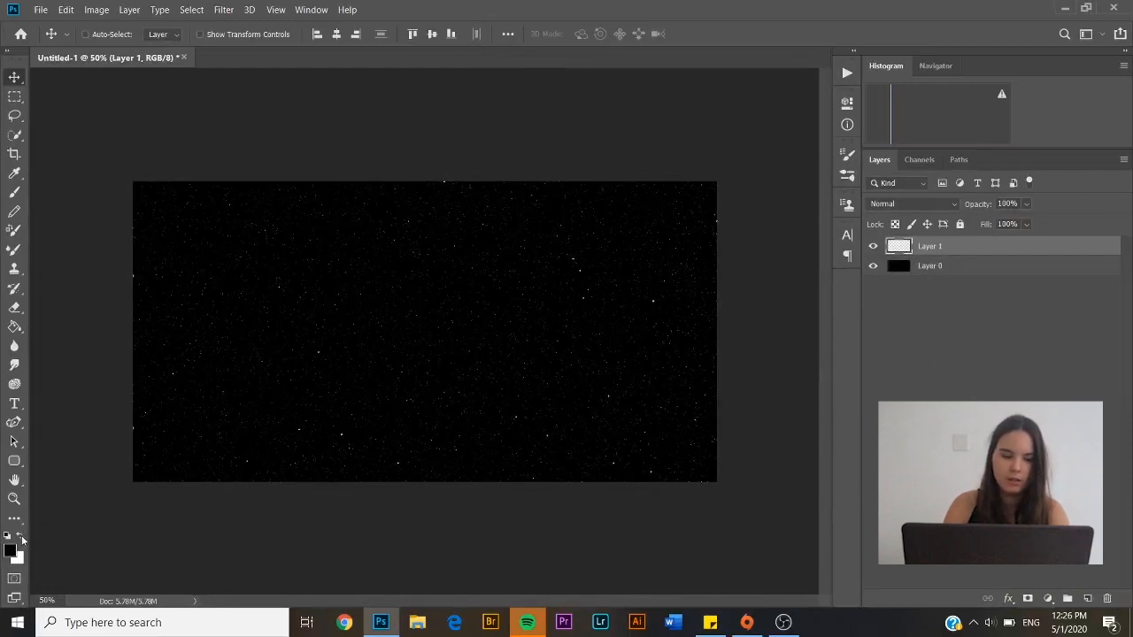
left_click(20, 537)
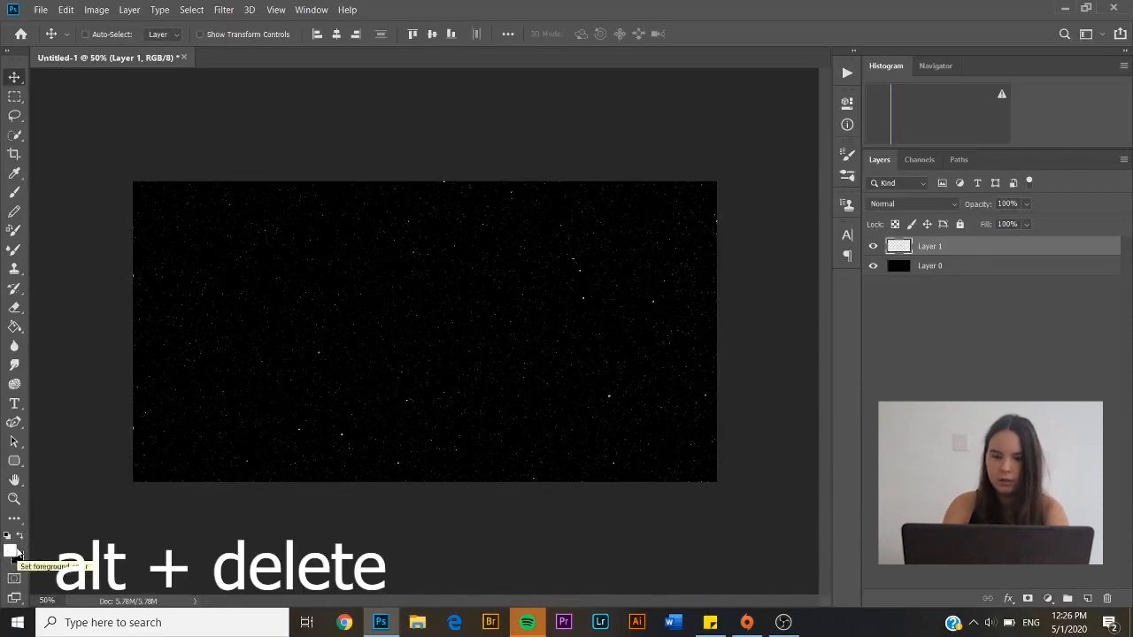
key("alt+Delete")
key("alt+Delete")
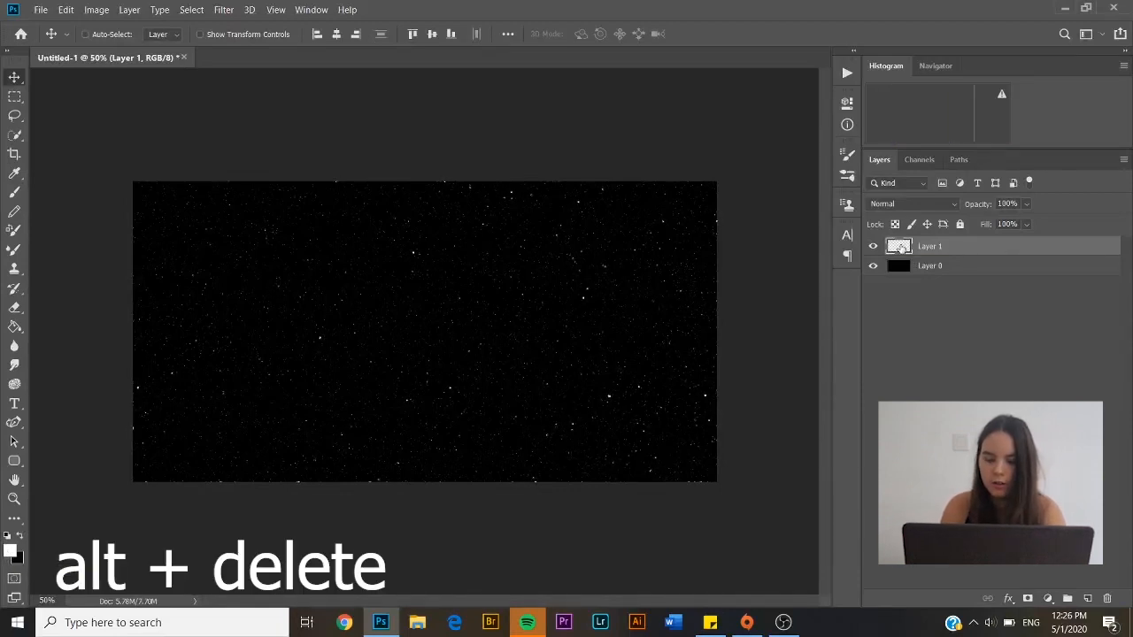
left_click(191, 10)
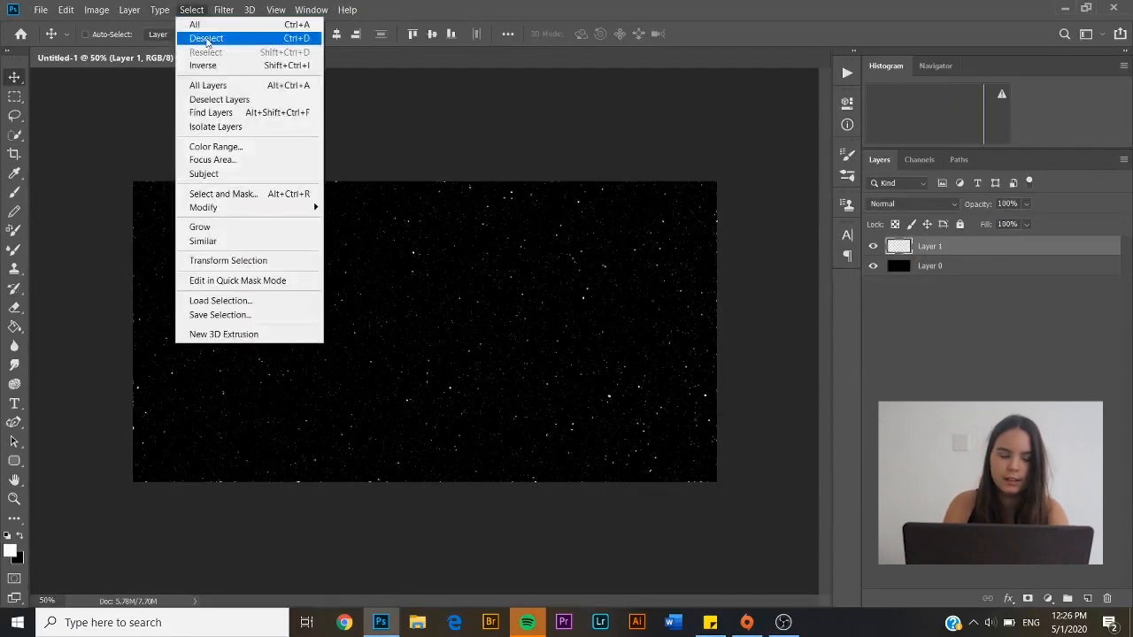
left_click(206, 38)
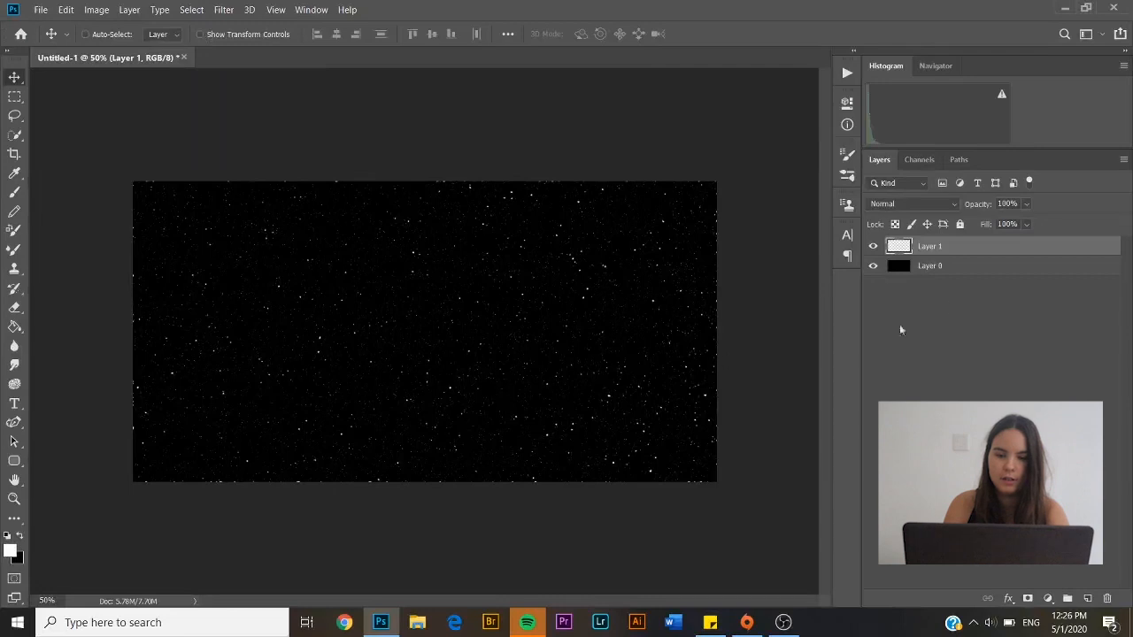
Give Layer 1 a white Softer Outer Glow at 100% opacity and 10 px size
left_click(873, 247)
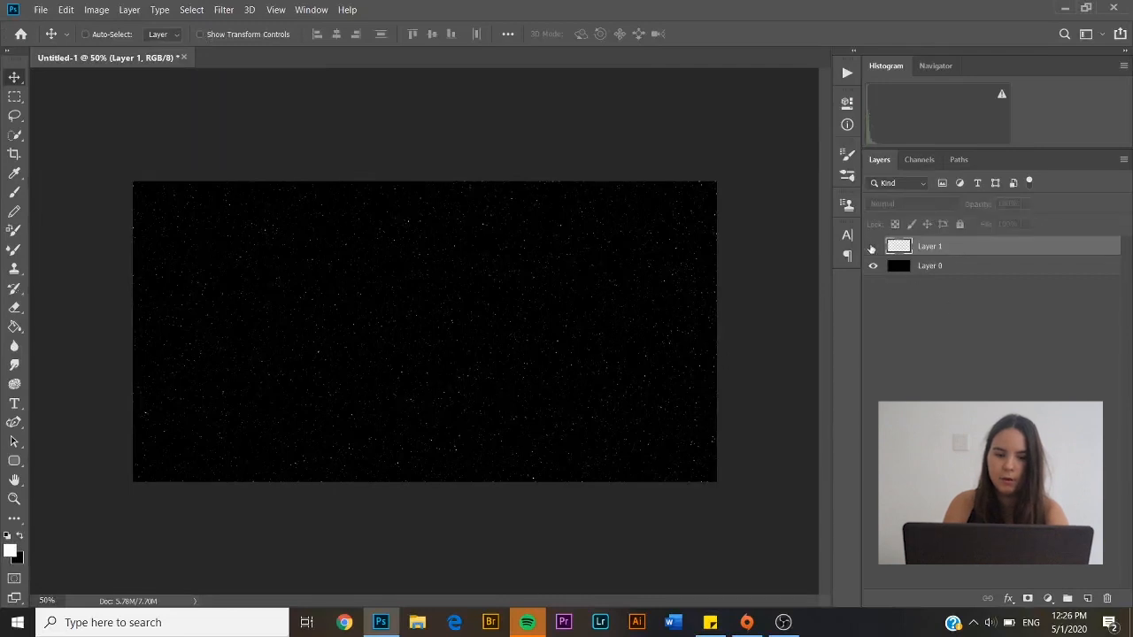
left_click(873, 247)
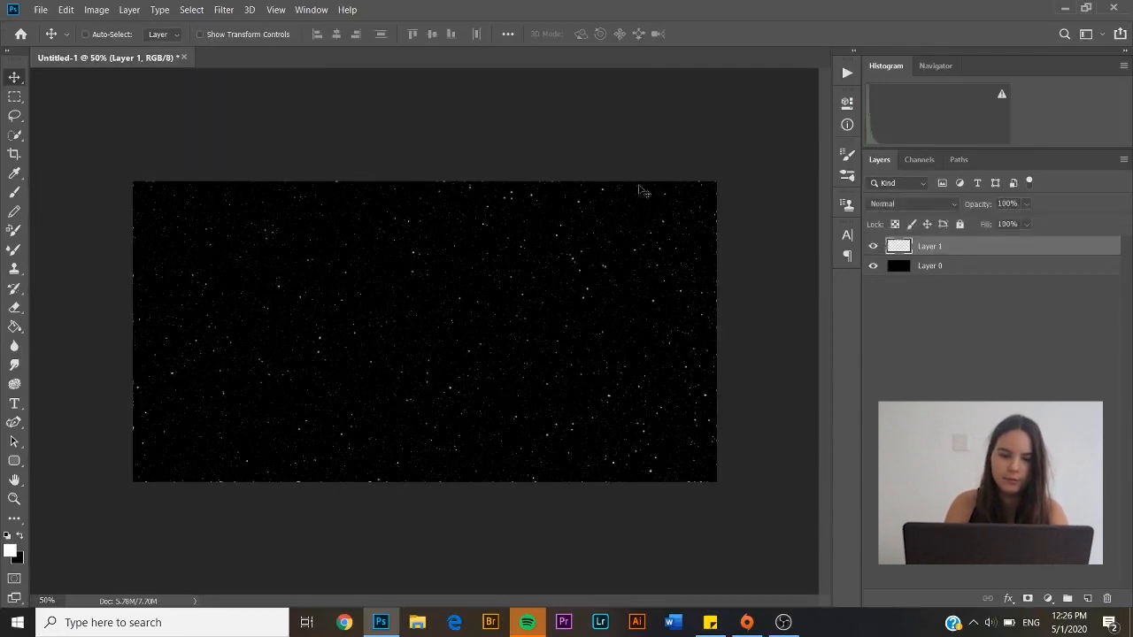
left_click(1008, 598)
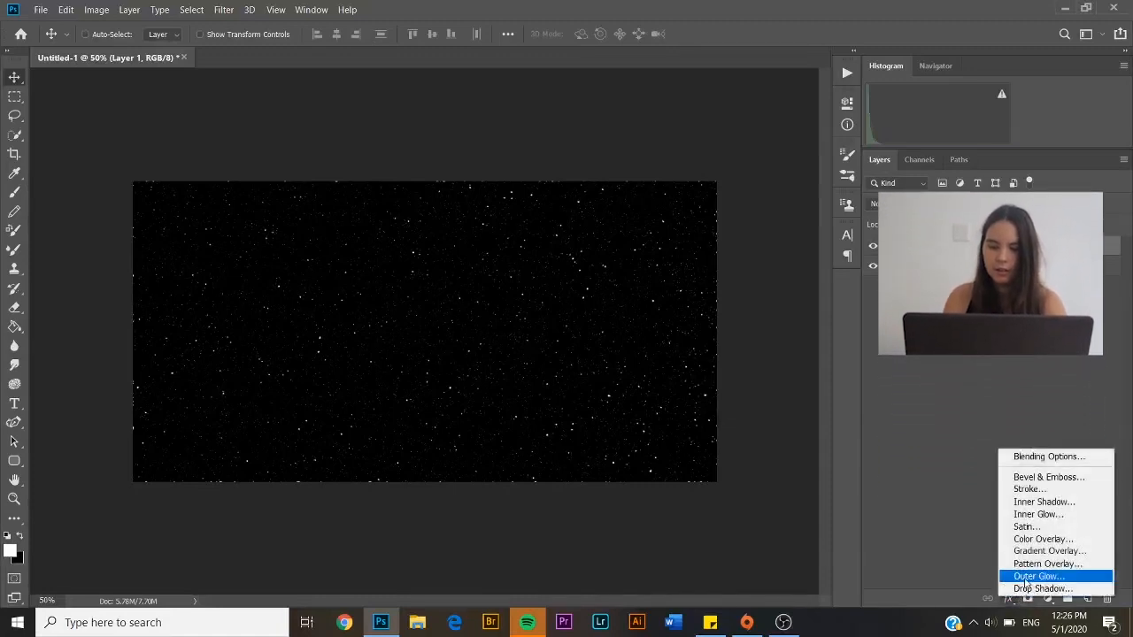
left_click(1025, 577)
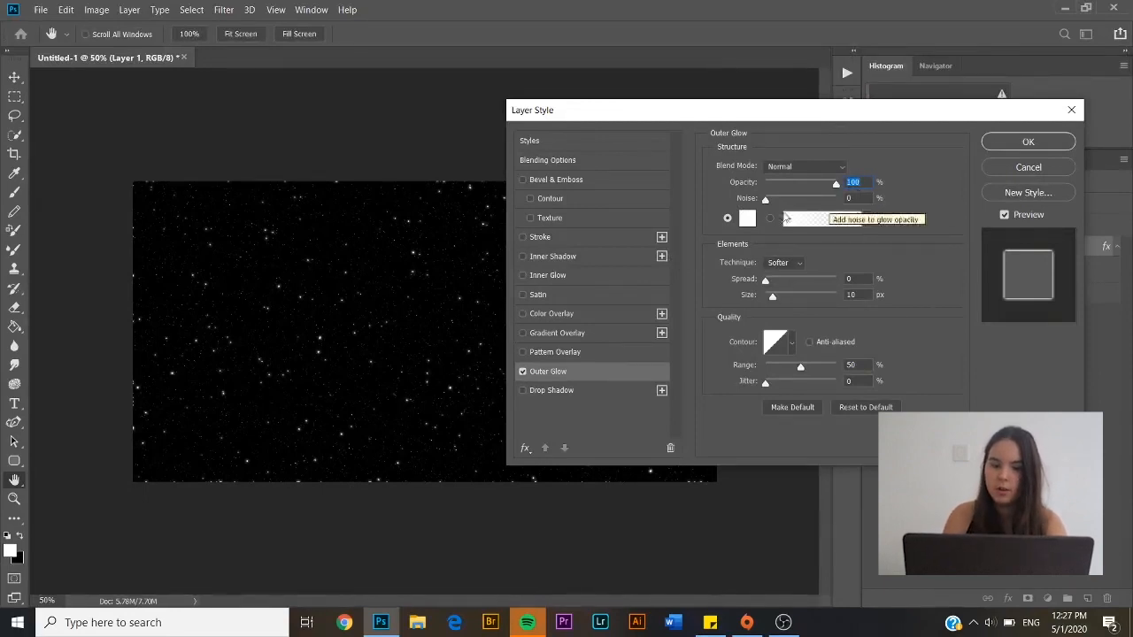
left_click(787, 263)
left_click(783, 276)
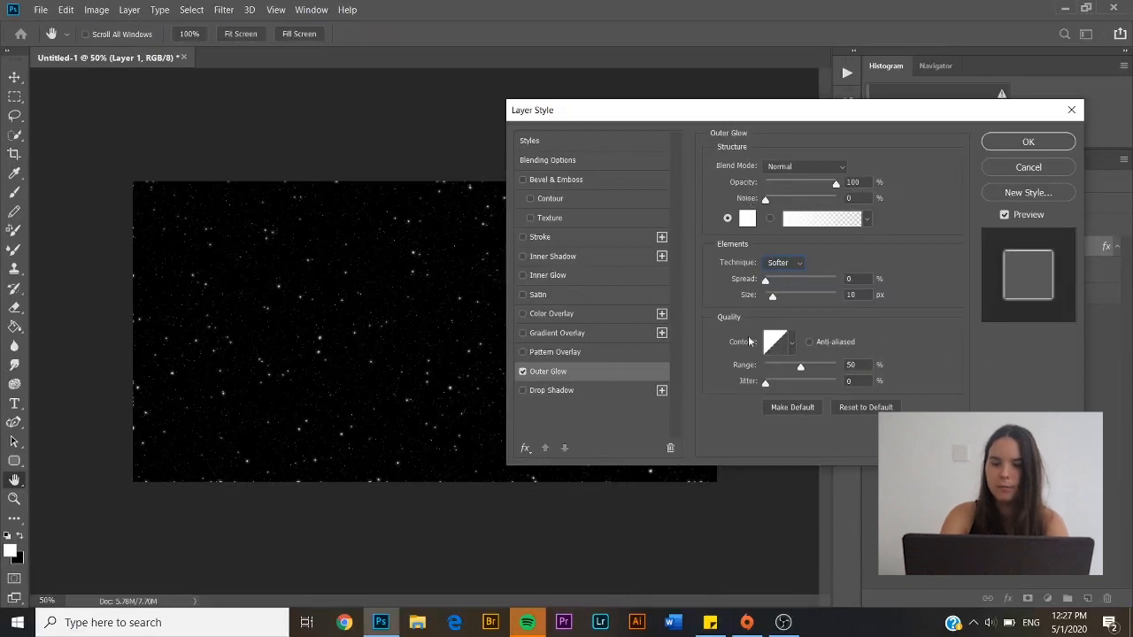
left_click(1026, 142)
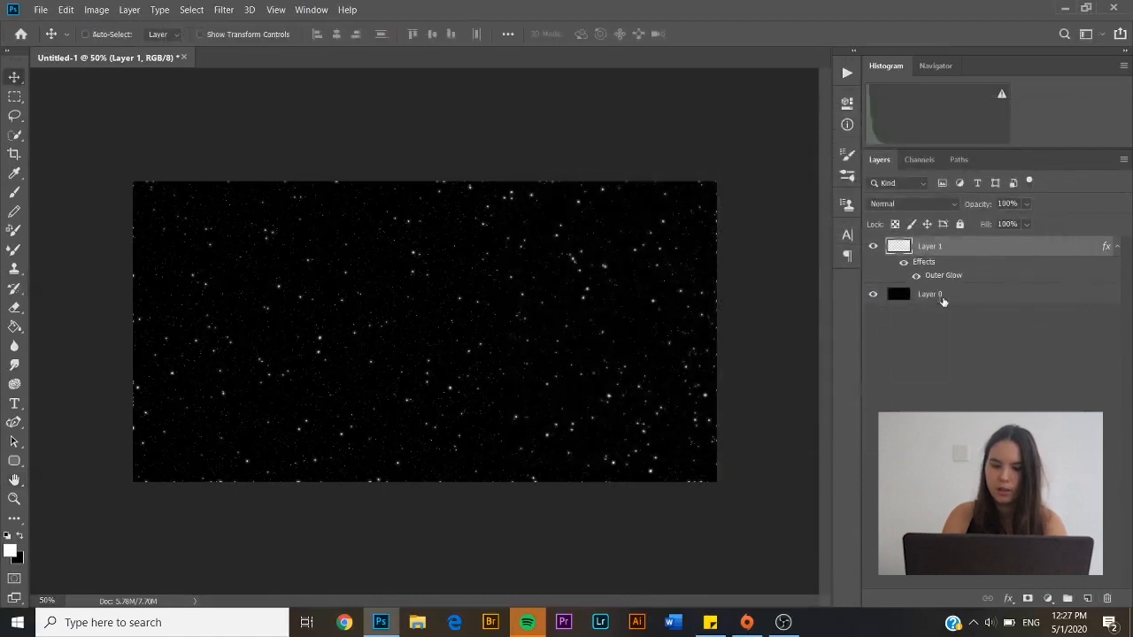
Flatten Layer 0 and Layer 1 into Background, add new Layer 1, and set black foreground
left_click(941, 301)
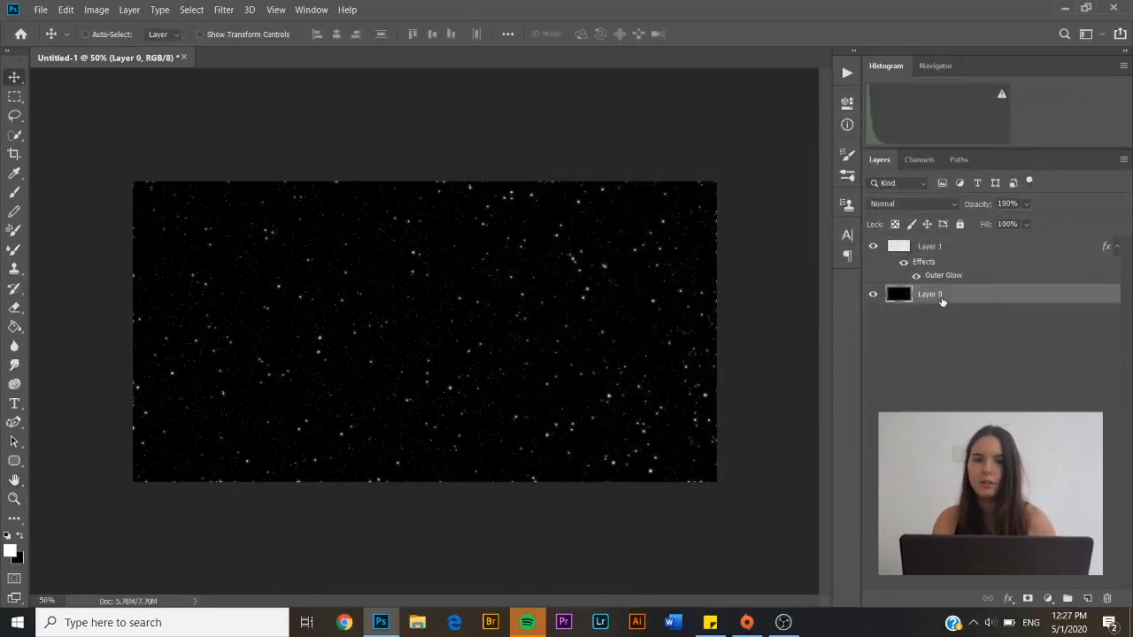
left_click(936, 252, "shift")
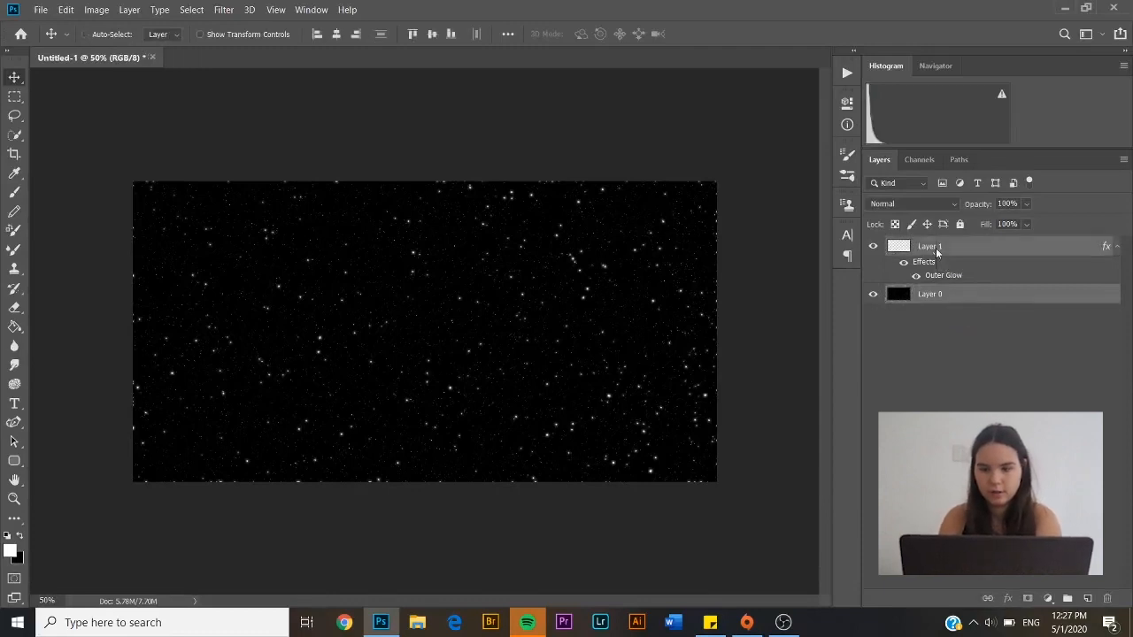
right_click(936, 248)
left_click(797, 449)
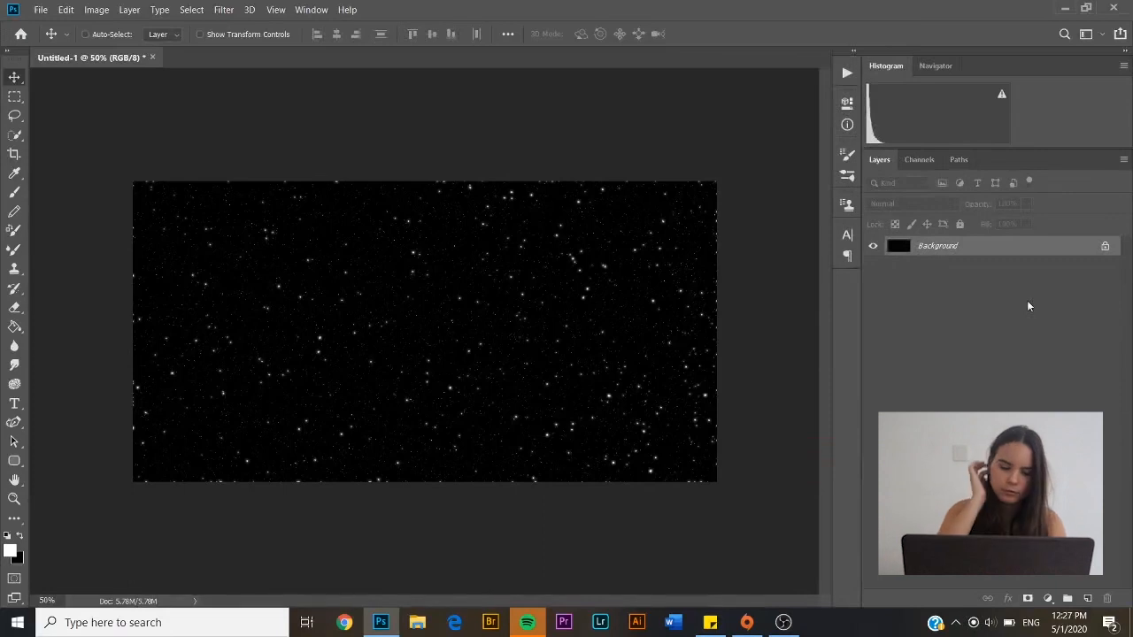
left_click(1086, 599)
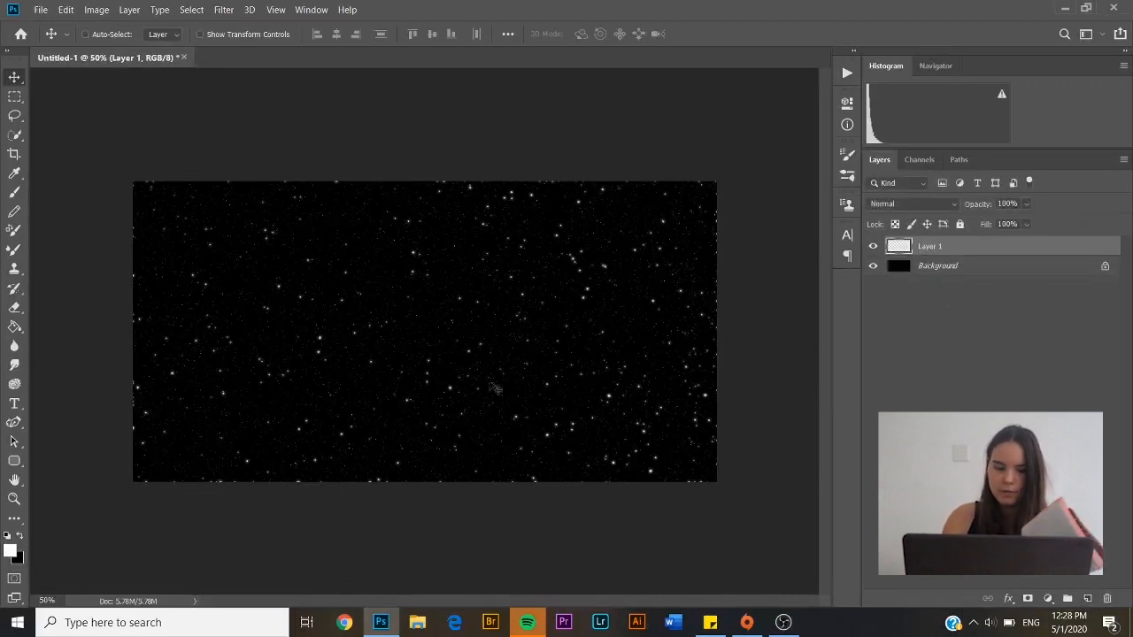
left_click(19, 537)
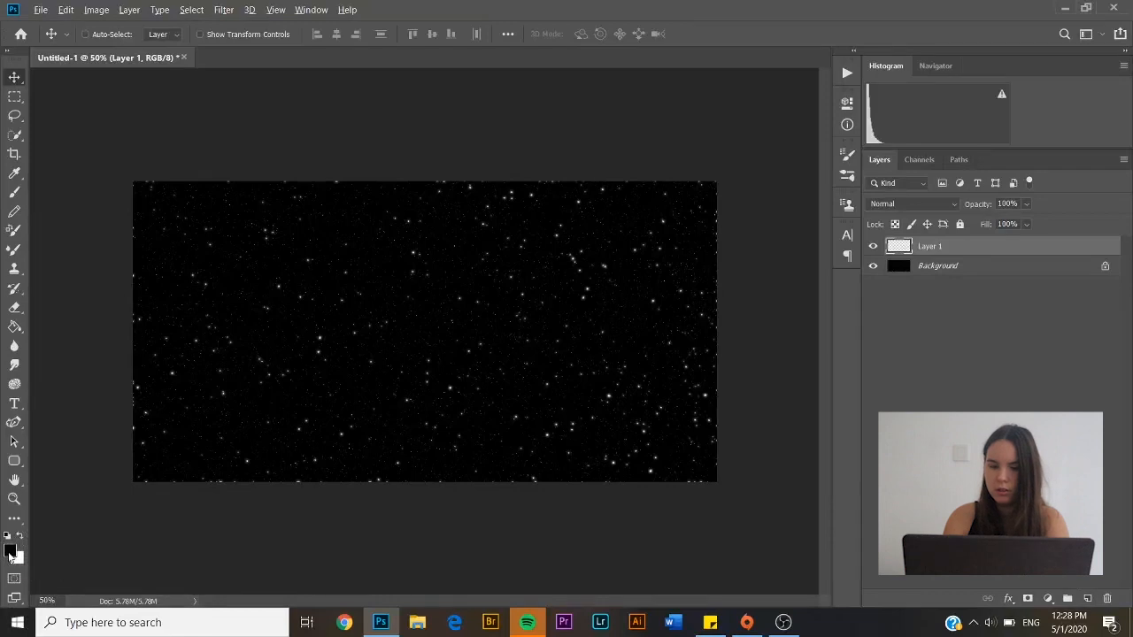
Fill Layer 1 with black and render Clouds on it
key("alt+BackSpace")
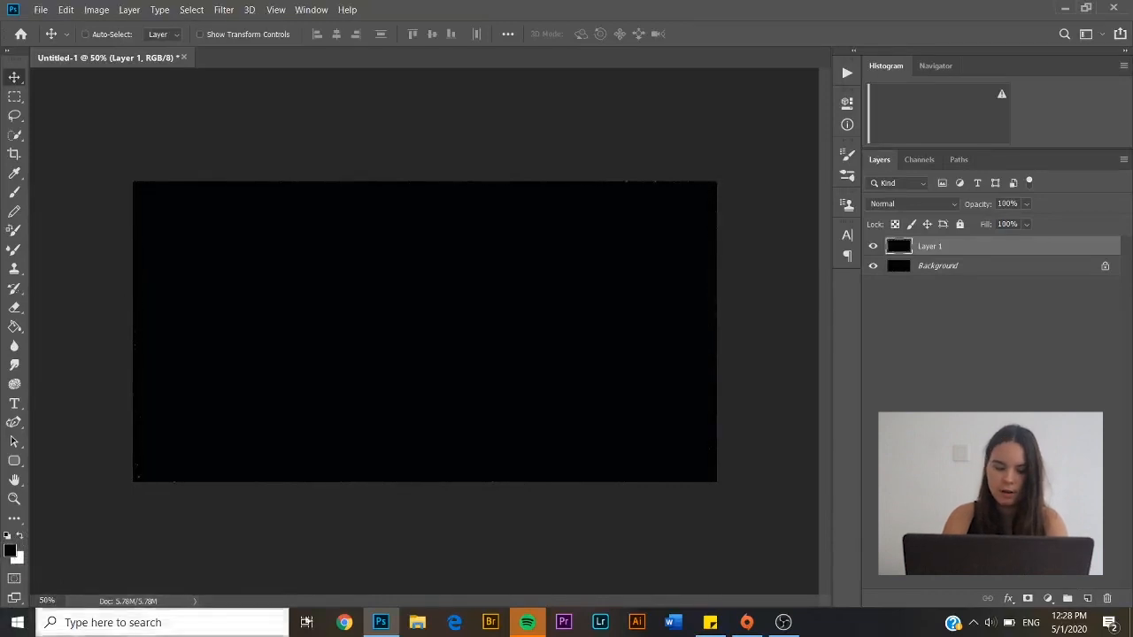
left_click(227, 10)
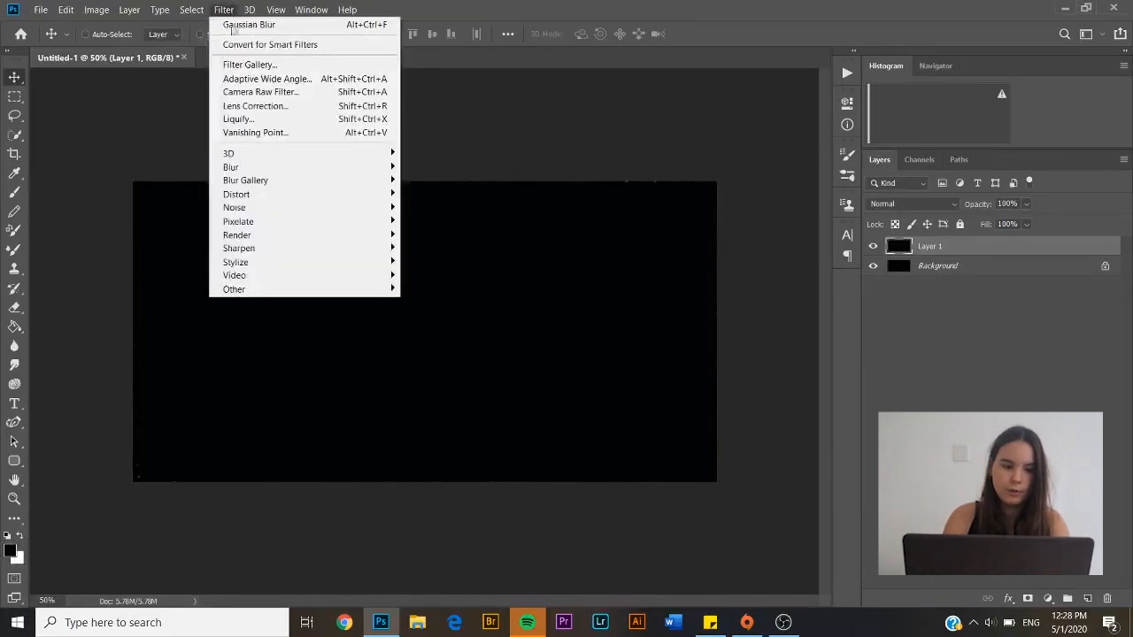
mouse_move(248, 7)
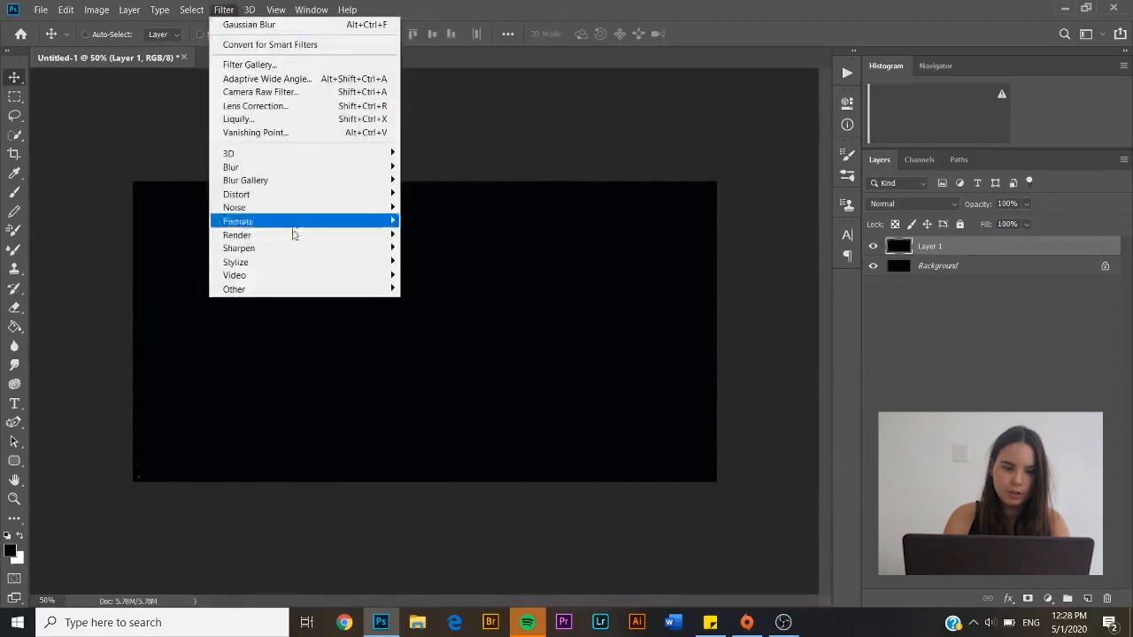
mouse_move(293, 237)
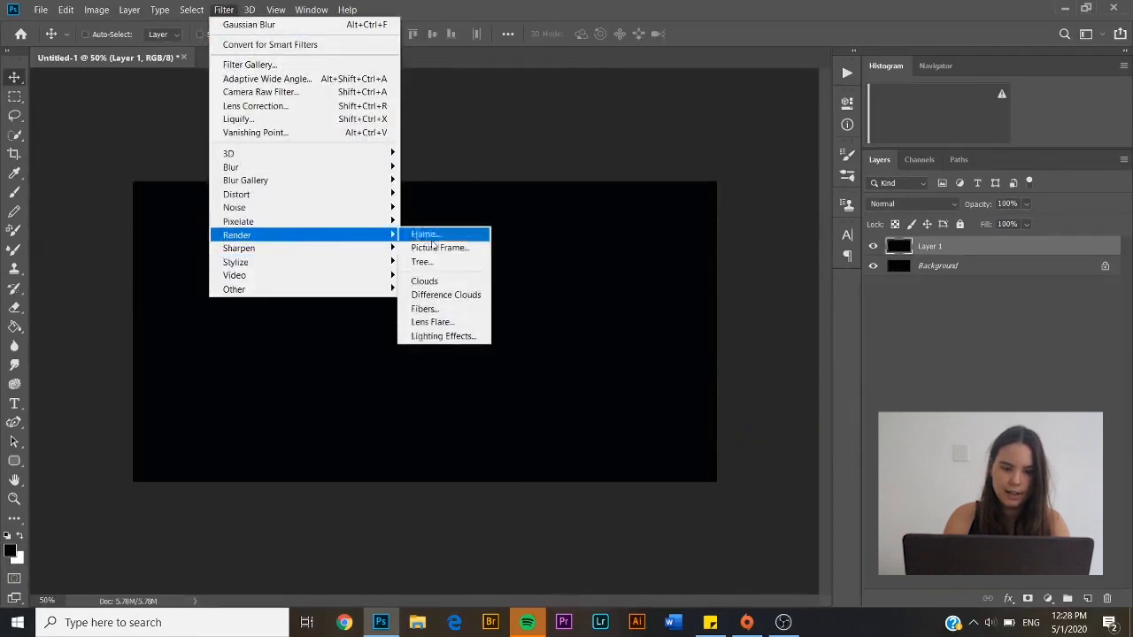
left_click(464, 282)
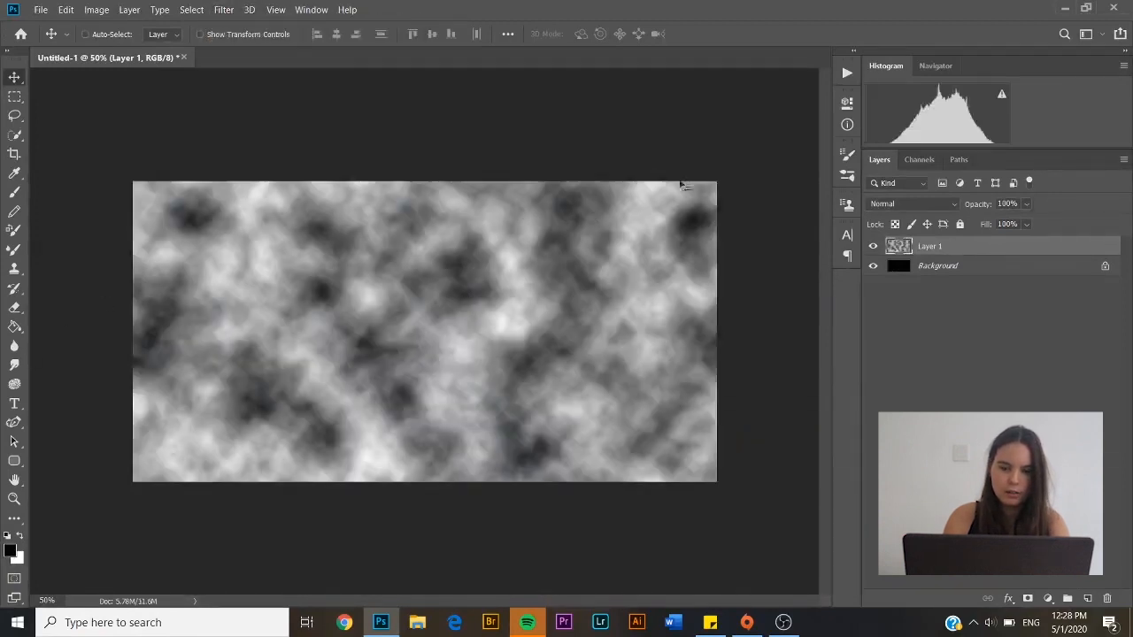
Set Layer 1's blend mode to Color Dodge and compare the effect by toggling its visibility
left_click(925, 204)
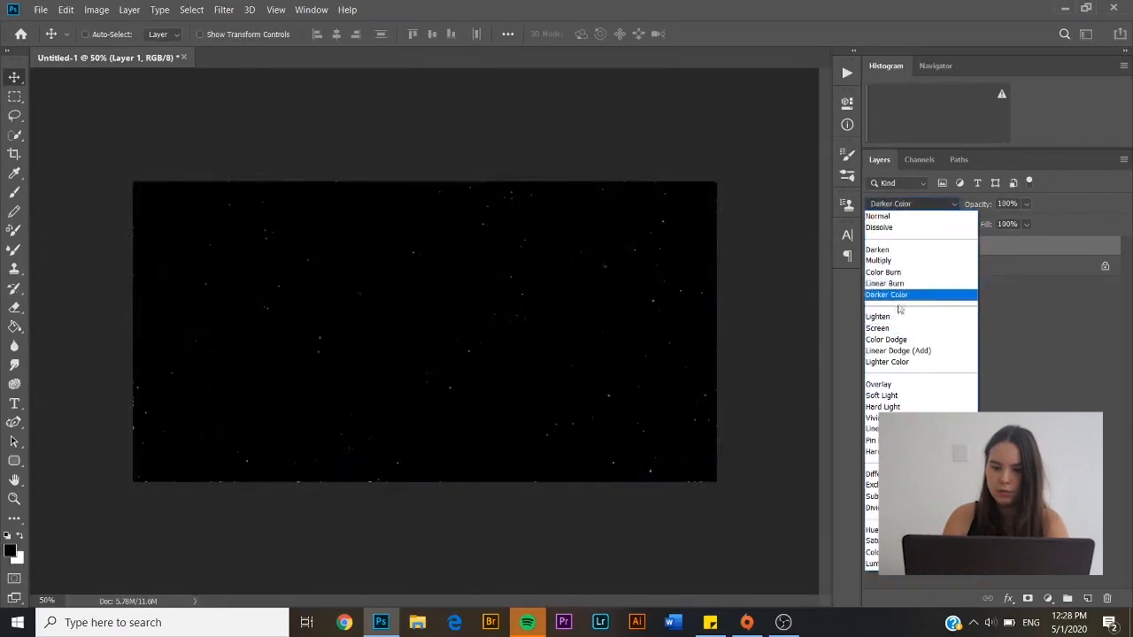
left_click(895, 340)
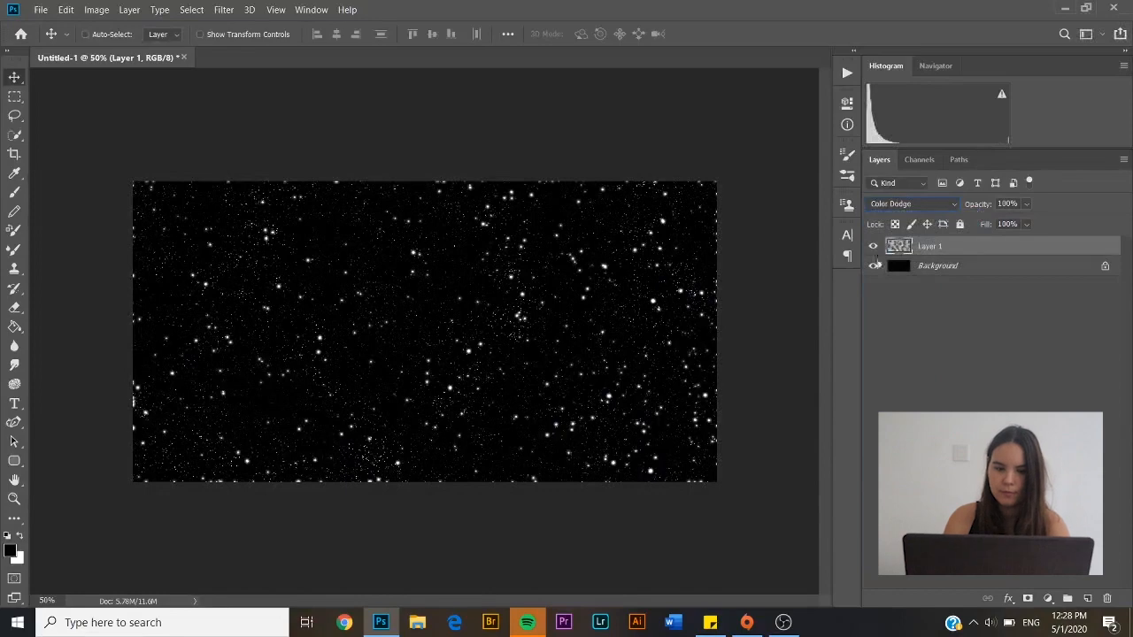
left_click(873, 246)
left_click(873, 246)
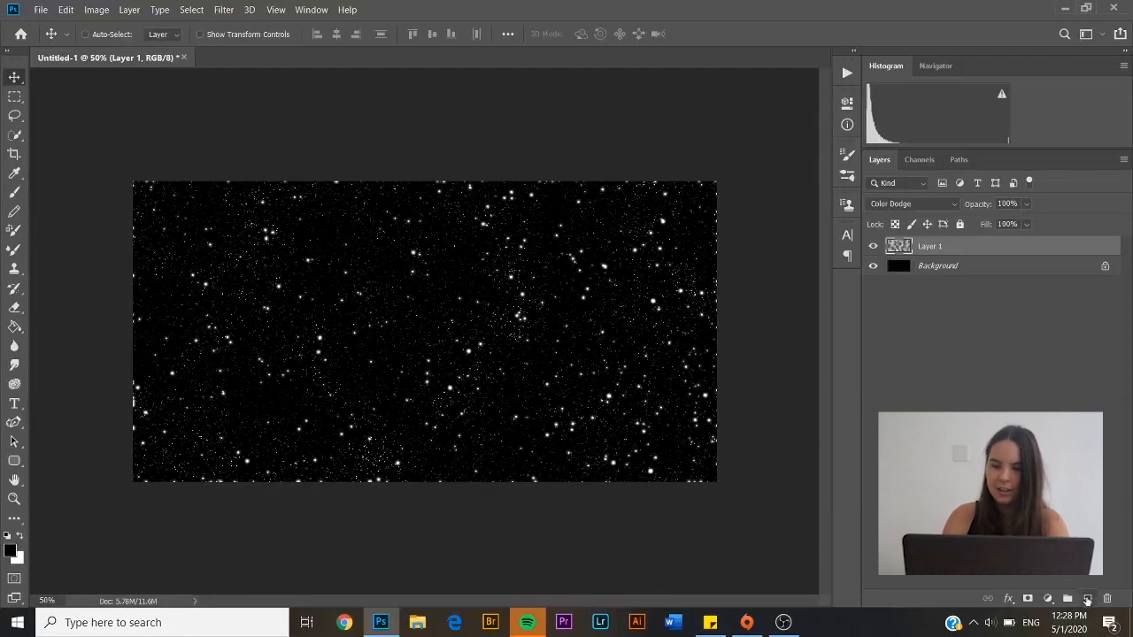
Add an empty Layer 2 and set the foreground colour to vivid blue #0712f3
left_click(1087, 598)
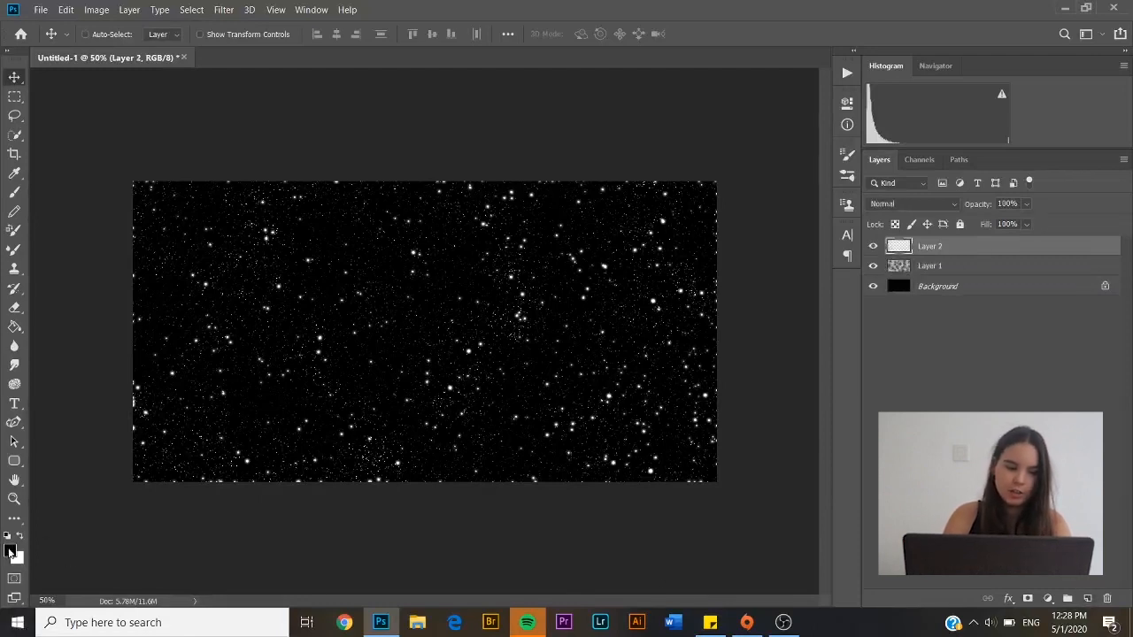
left_click(11, 551)
mouse_move(904, 141)
left_mouse_down()
mouse_move(918, 135)
mouse_move(923, 108)
left_mouse_up()
left_click(950, 165)
left_click(1077, 94)
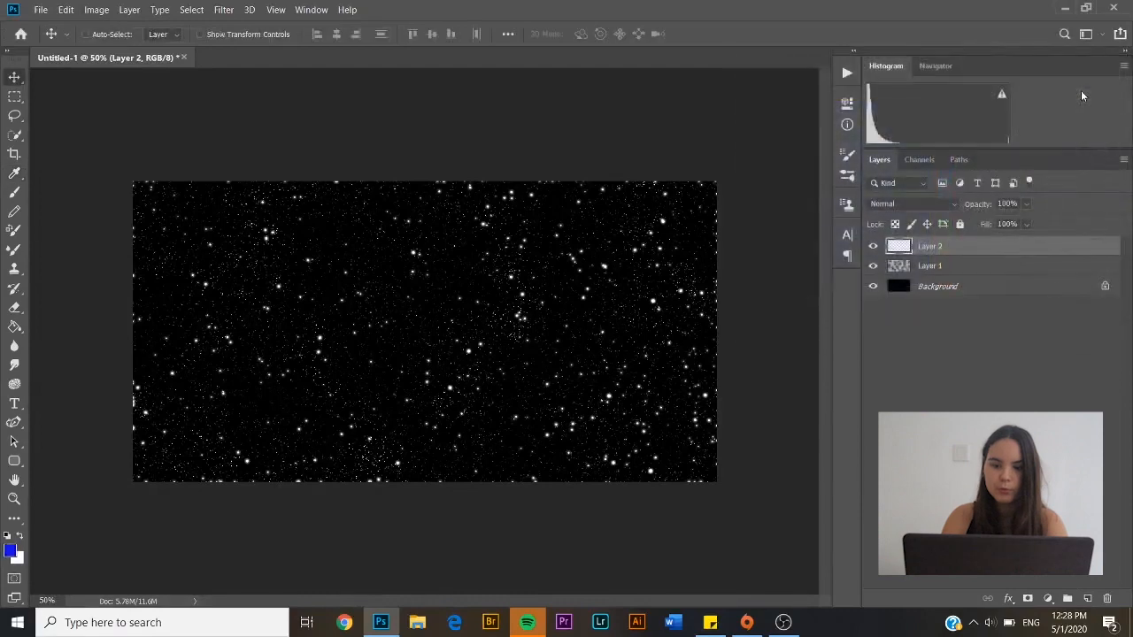
left_click(15, 193)
Set the brush to Soft Round at 70% opacity and 700 px size
left_click(108, 33)
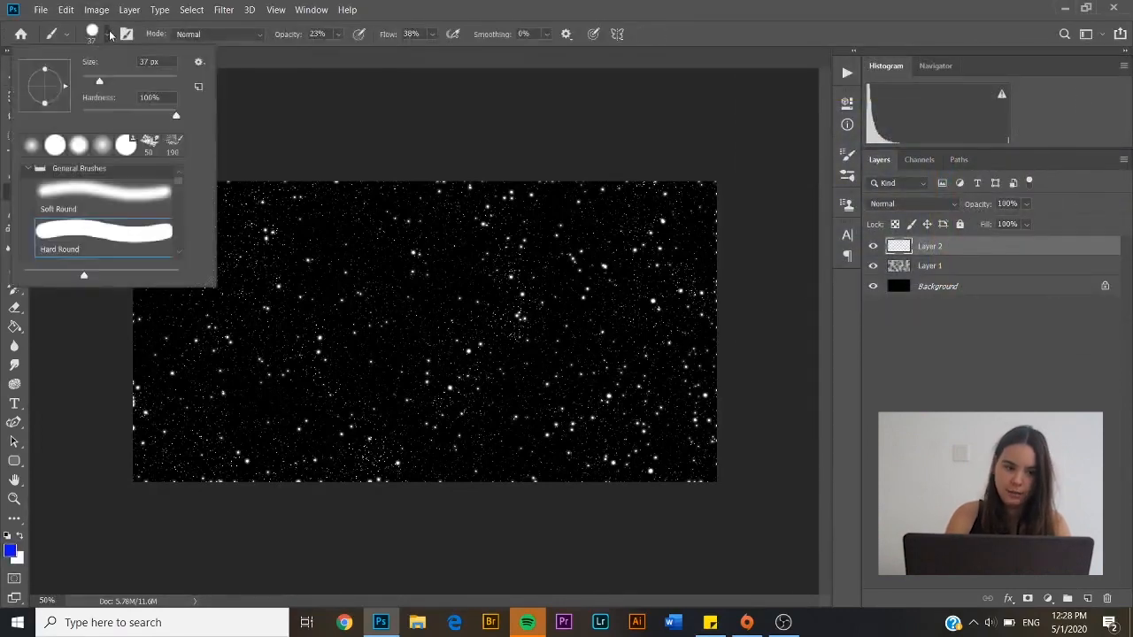
left_click(111, 198)
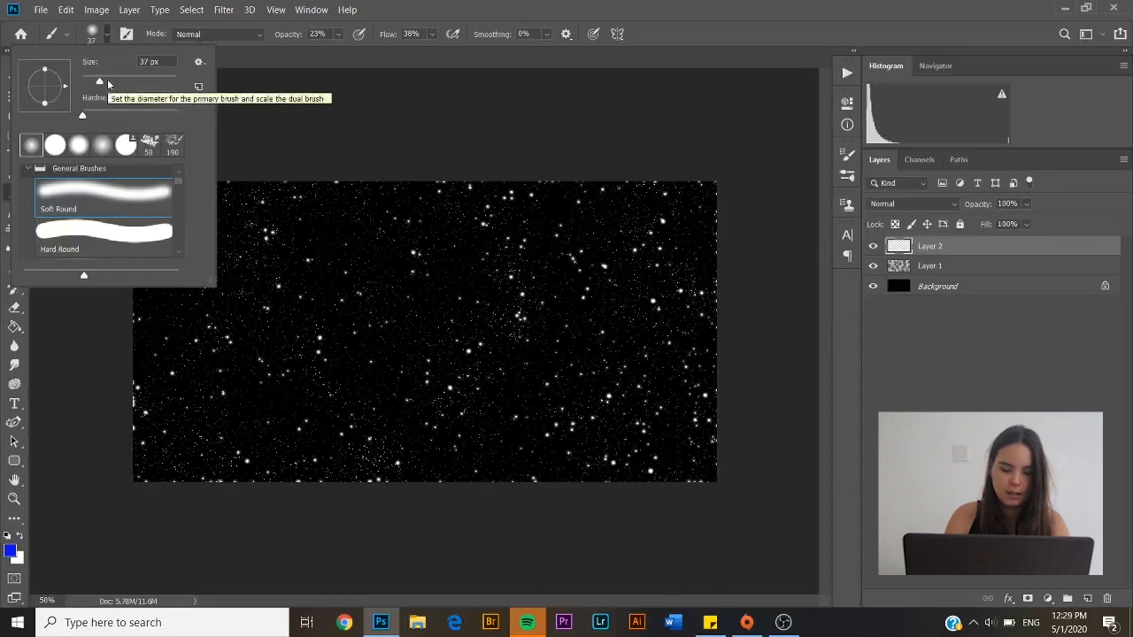
left_click(339, 38)
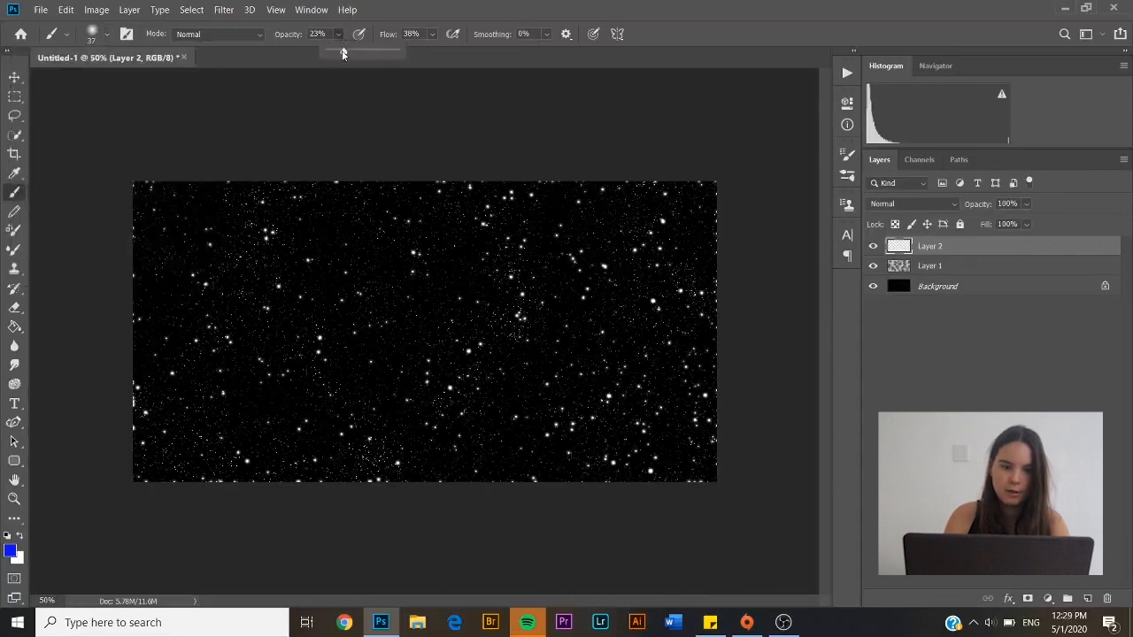
left_click(106, 37)
left_click_drag(125, 86, 160, 81)
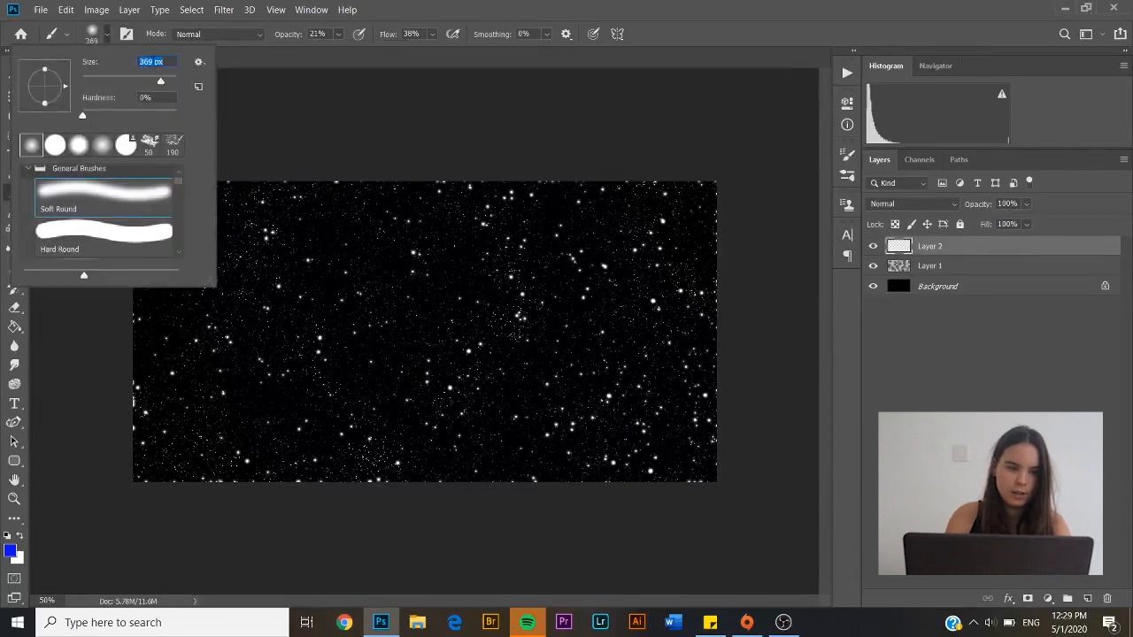
left_click(164, 30)
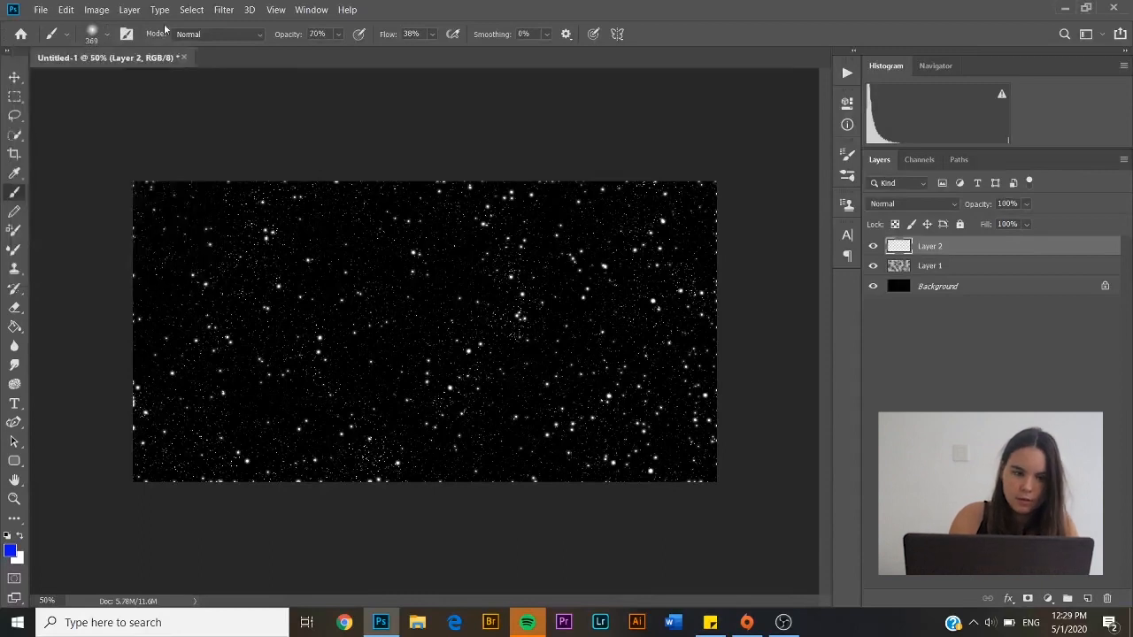
left_click(92, 34)
type("700")
key("Return")
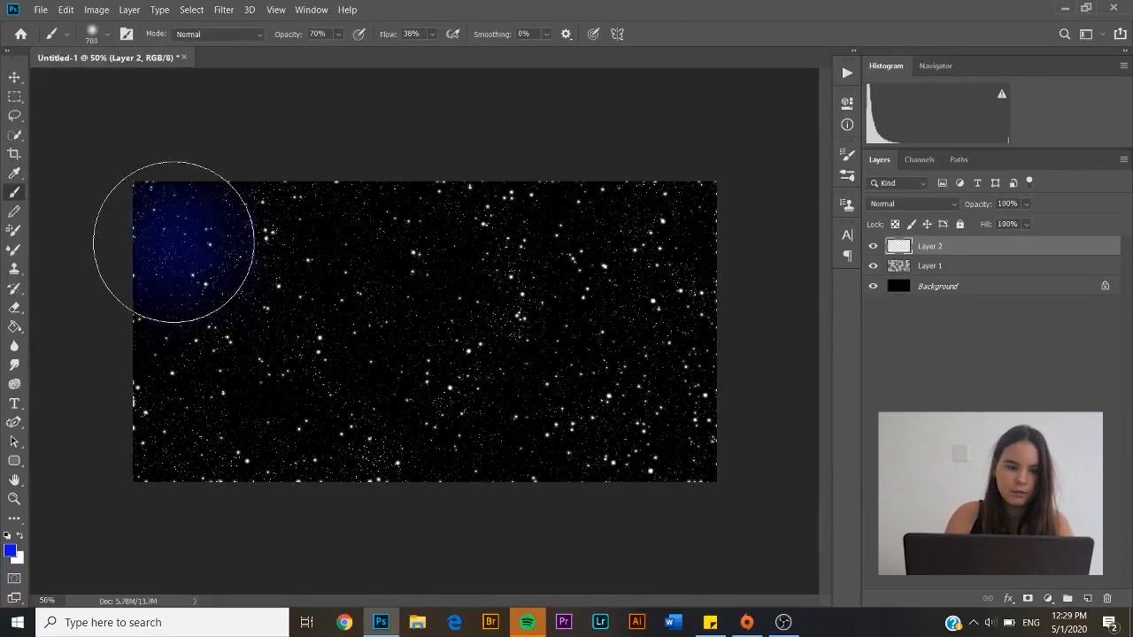
Paint faint blue strokes at 19% opacity diagonally across the stars from the upper left
mouse_move(173, 241)
left_mouse_down()
mouse_move(262, 238)
mouse_move(293, 298)
left_mouse_up()
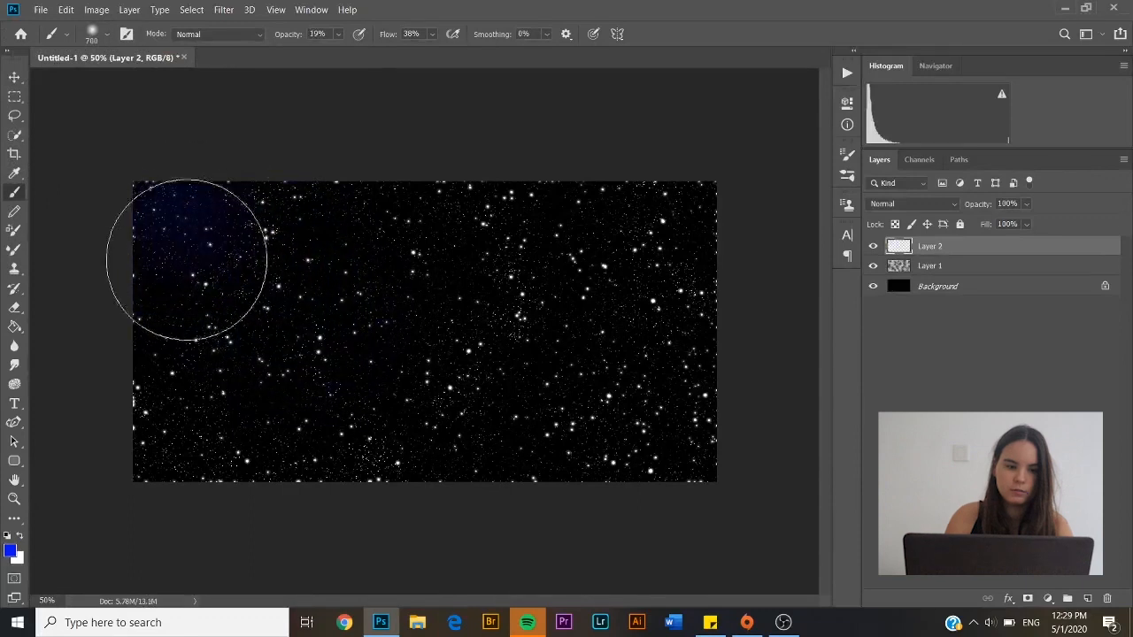
mouse_move(187, 260)
left_mouse_down()
mouse_move(299, 289)
mouse_move(536, 392)
mouse_move(686, 385)
mouse_move(221, 307)
left_mouse_up()
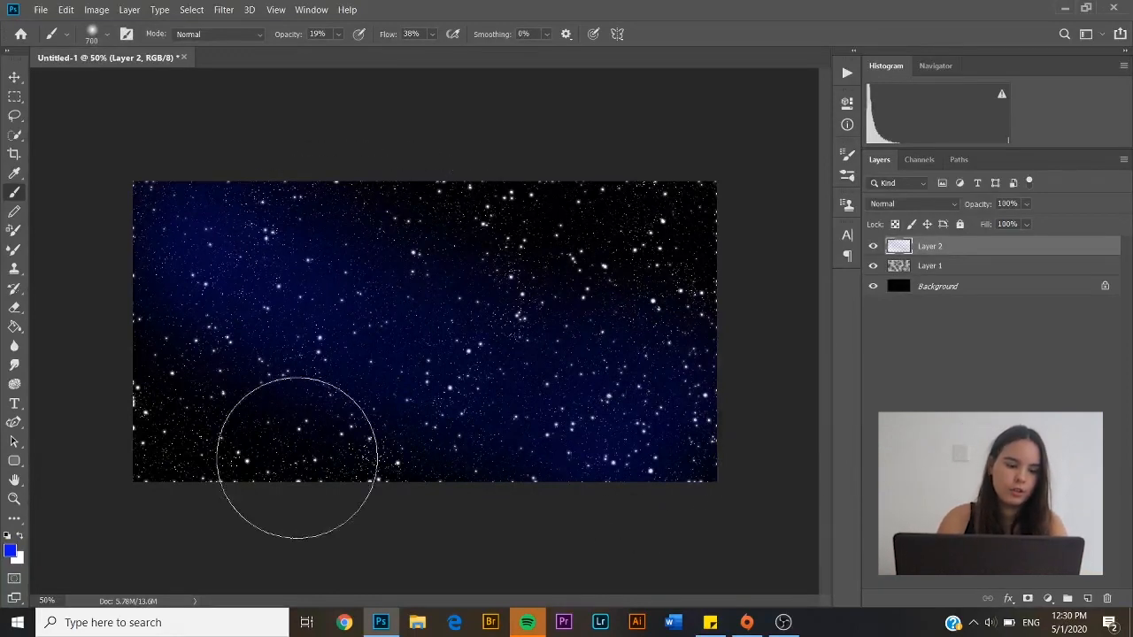
Change the foreground colour to cyan
left_click(11, 553)
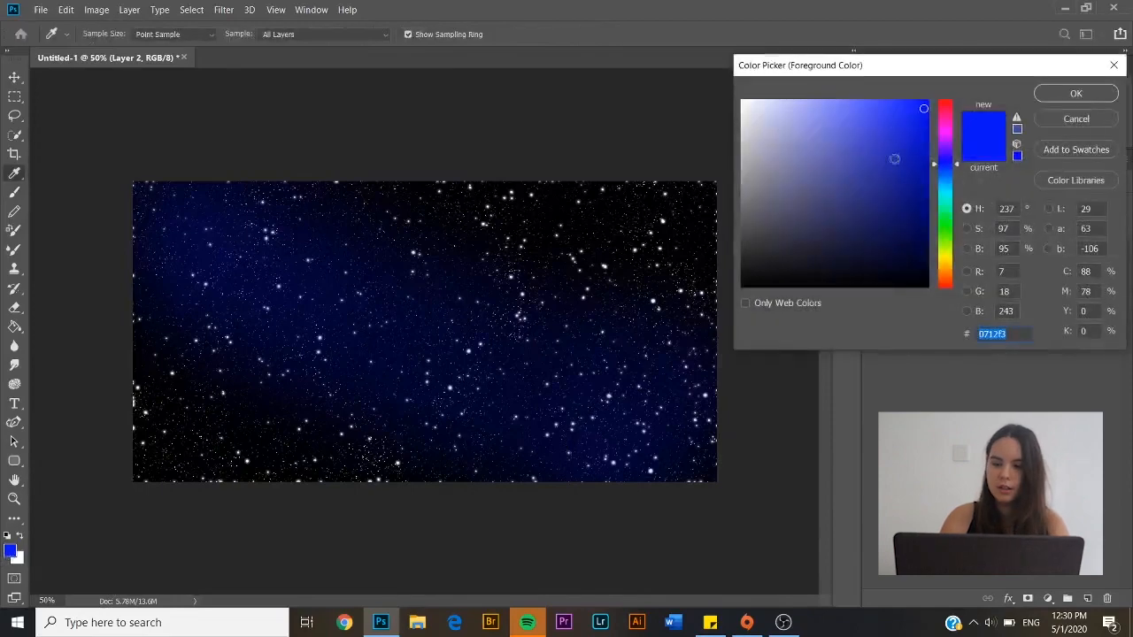
left_click(951, 195)
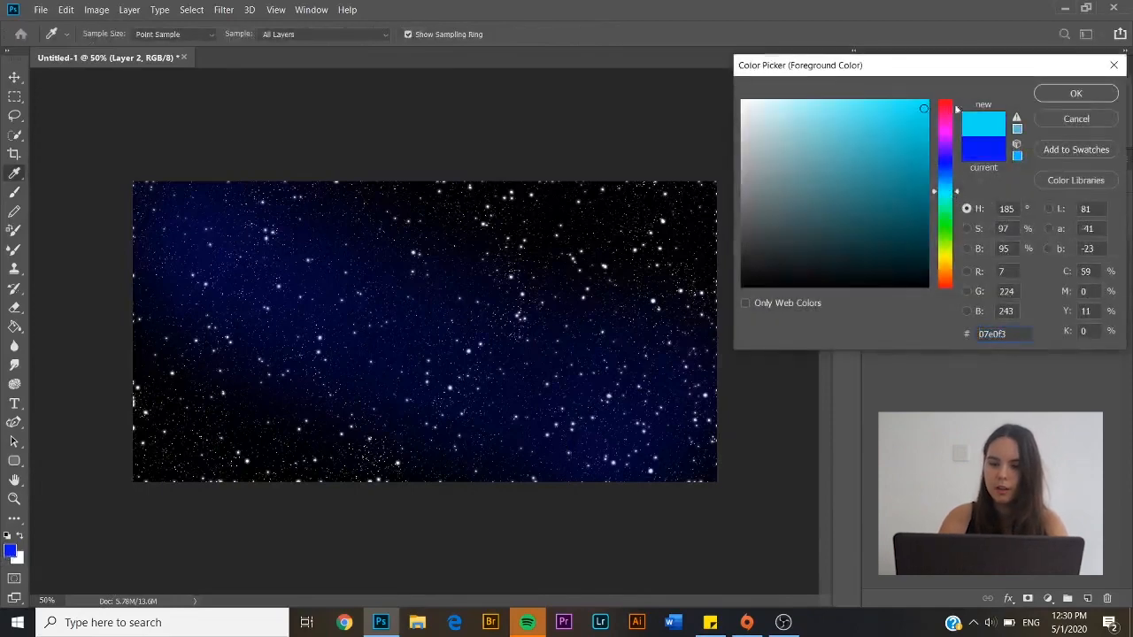
left_click(1061, 94)
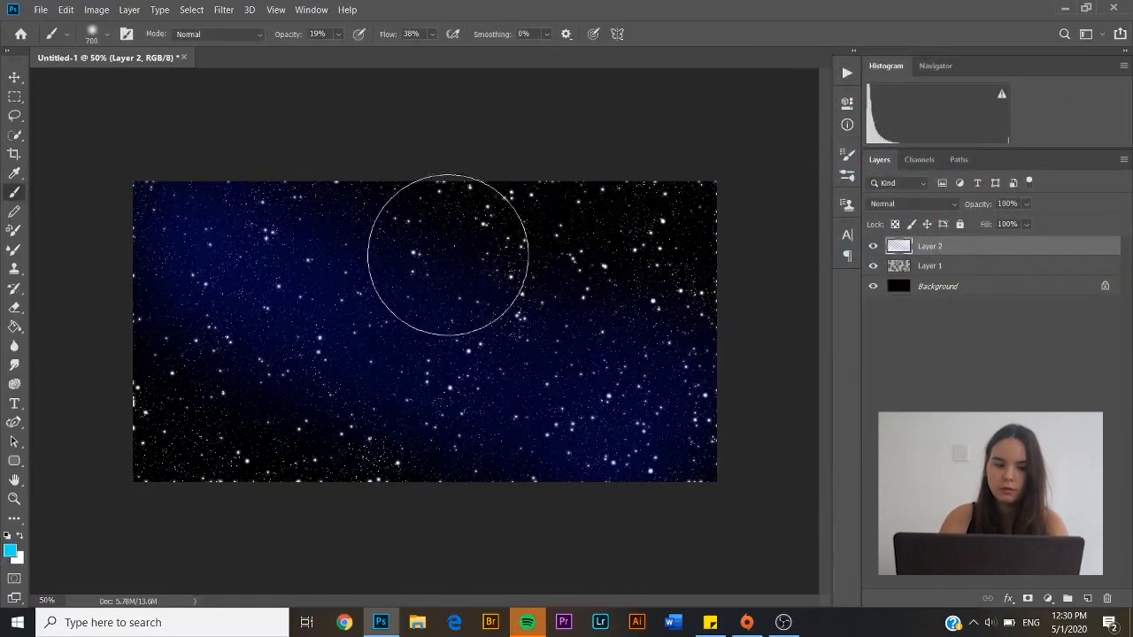
Paint a brighter cyan glow along the diagonal band with a 600 px brush
left_click(107, 34)
left_click_drag(144, 62, 140, 63)
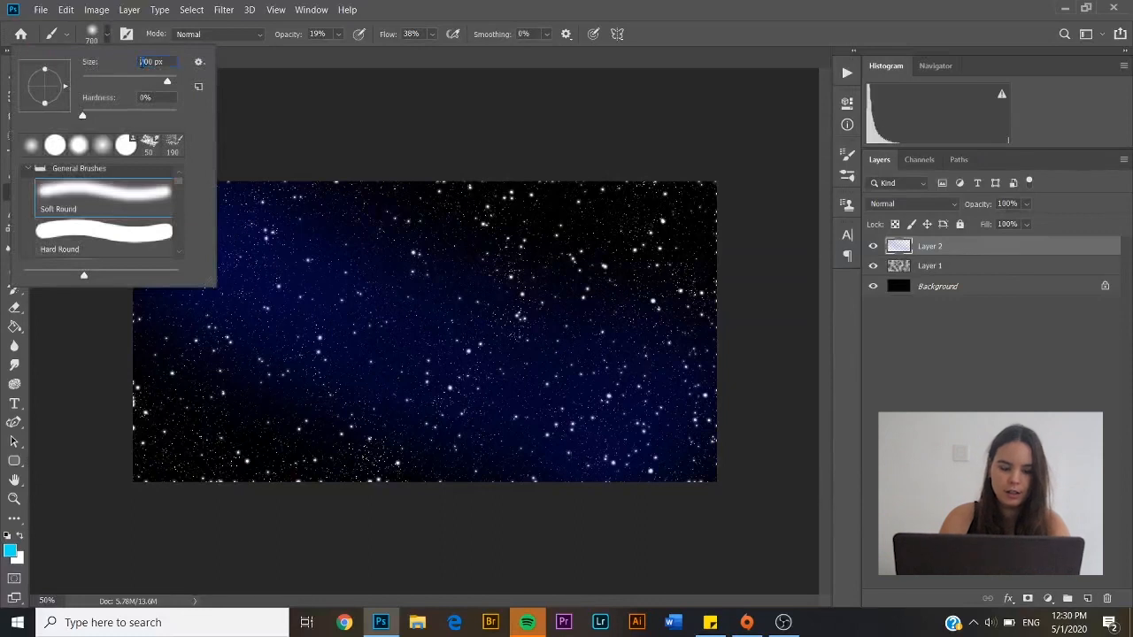
key("Return")
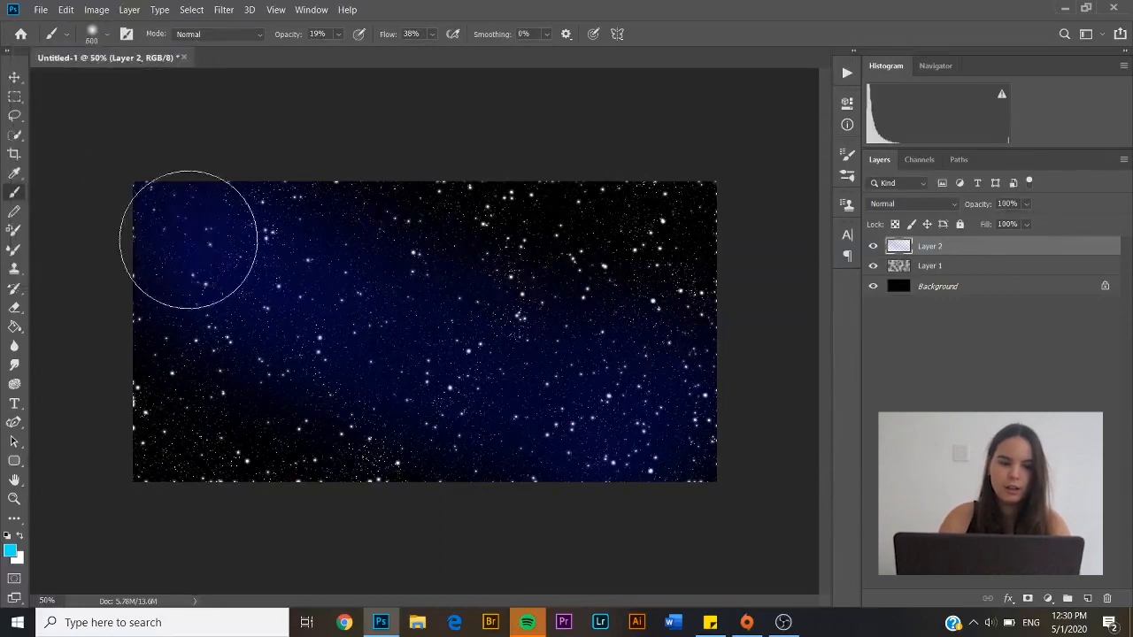
mouse_move(204, 238)
left_mouse_down()
mouse_move(286, 292)
mouse_move(458, 338)
mouse_move(467, 368)
mouse_move(595, 390)
mouse_move(637, 375)
mouse_move(540, 382)
mouse_move(527, 408)
left_mouse_up()
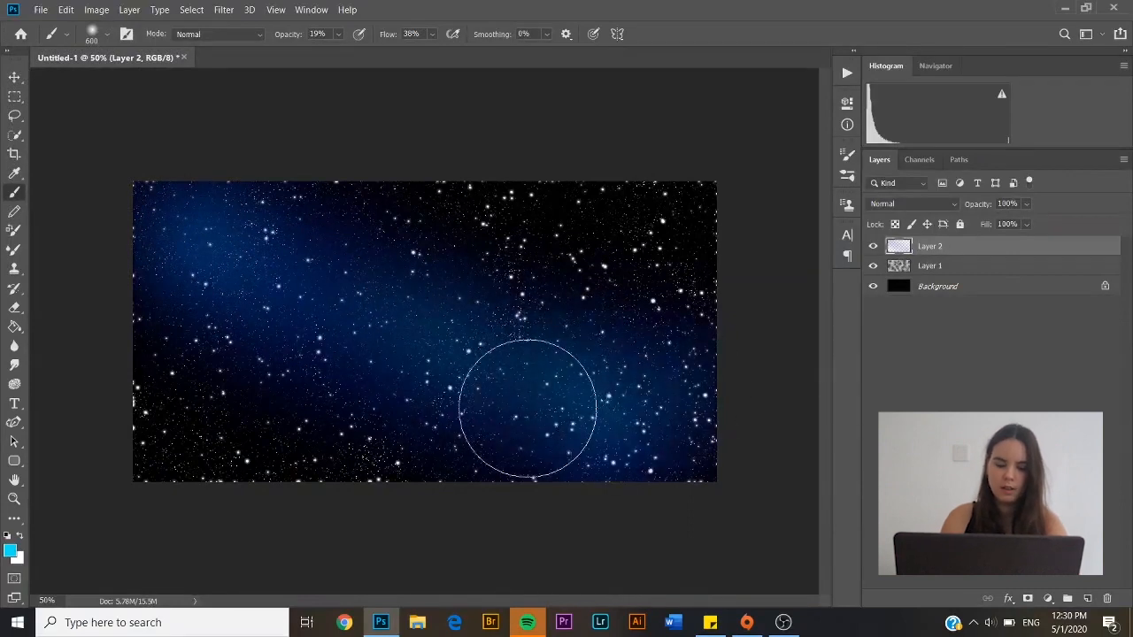
left_click(224, 10)
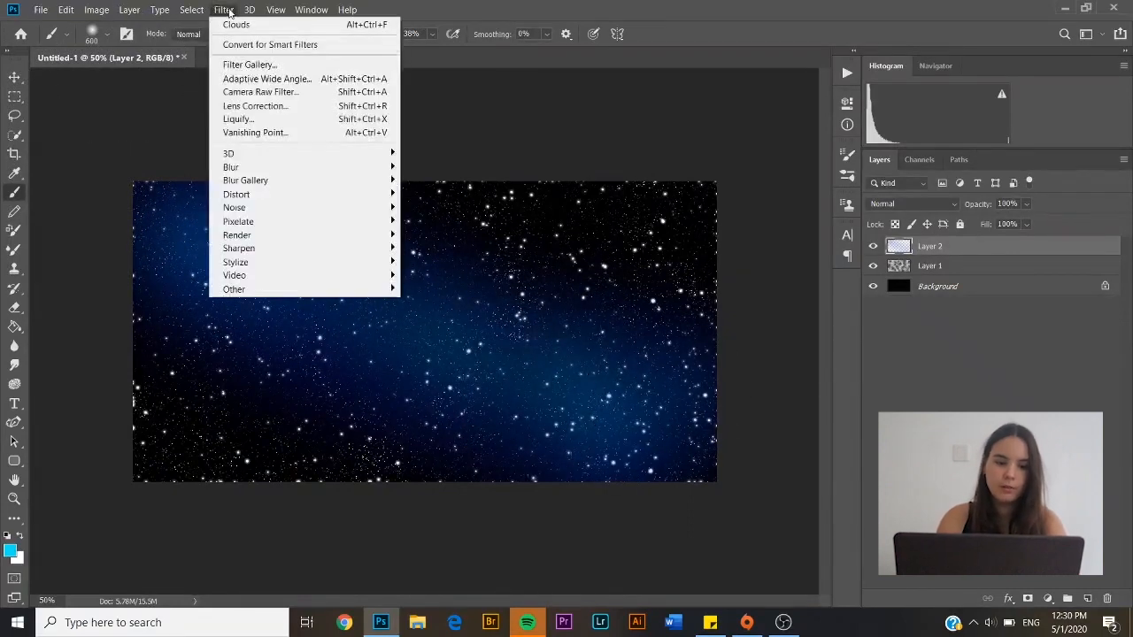
Apply an 80-pixel Gaussian Blur to Layer 2's blue and cyan glows
mouse_move(301, 168)
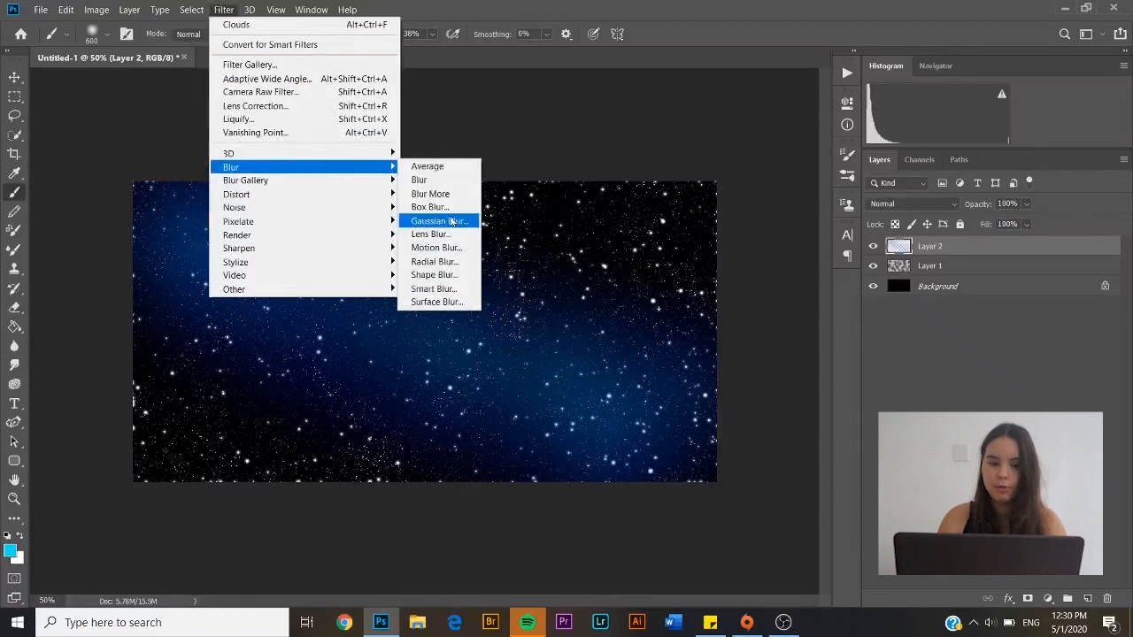
left_click(451, 222)
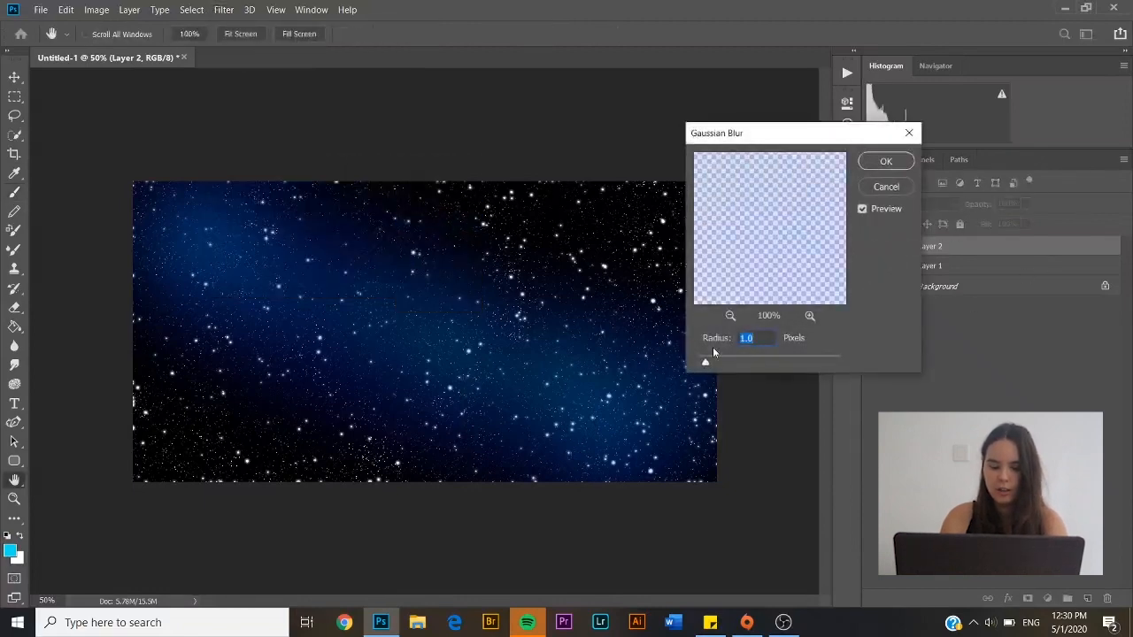
type("80")
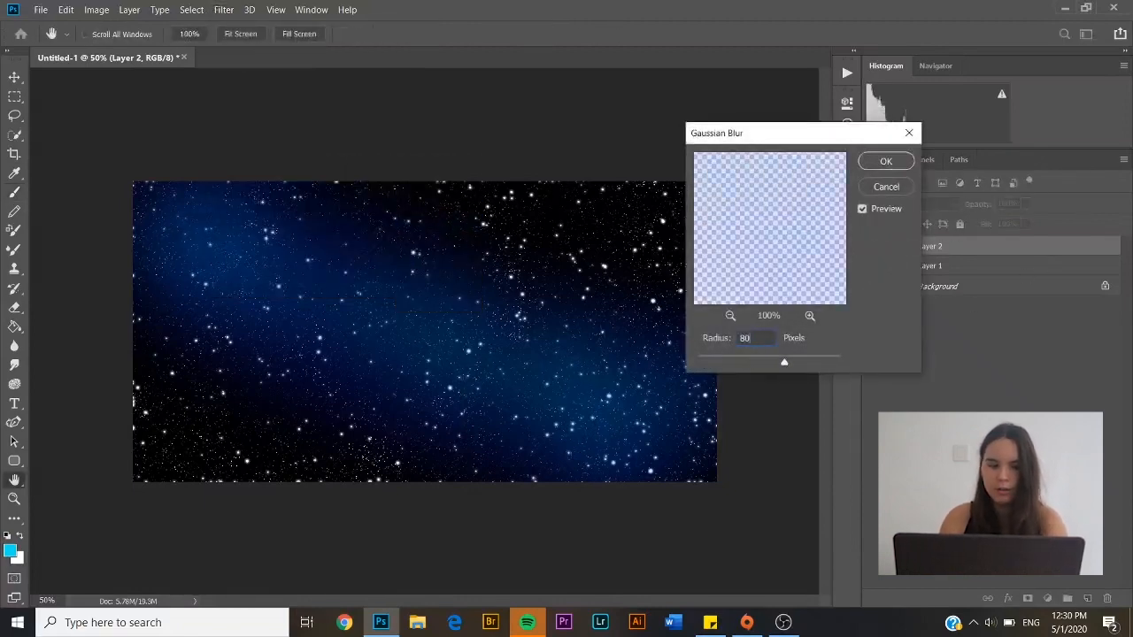
left_click(886, 160)
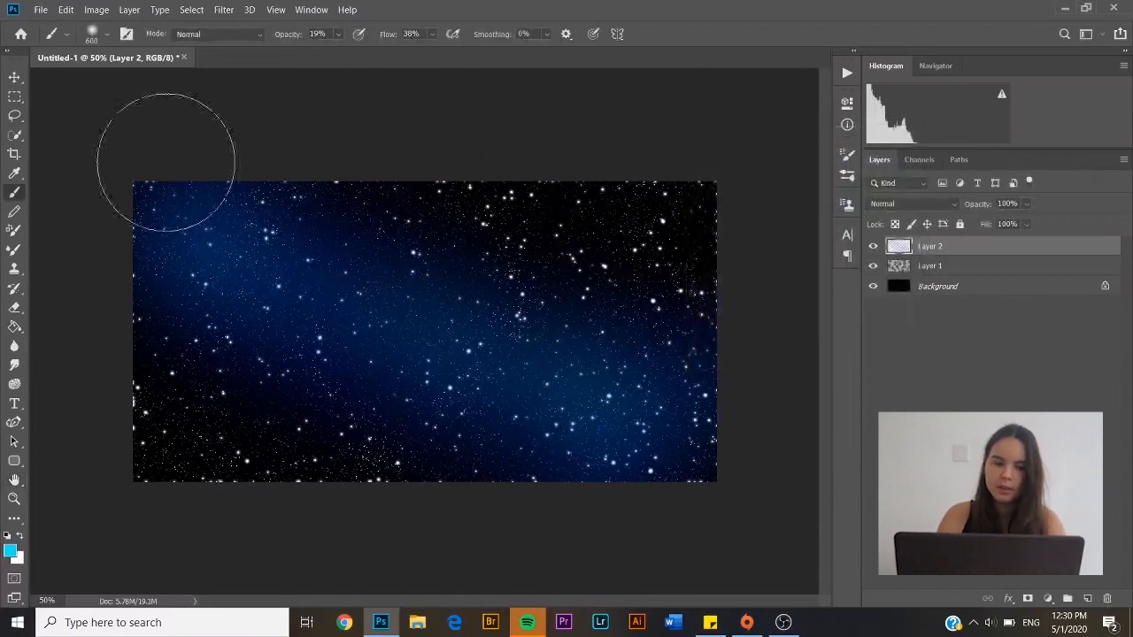
Change the foreground colour to purple (#9207f3)
left_click(10, 549)
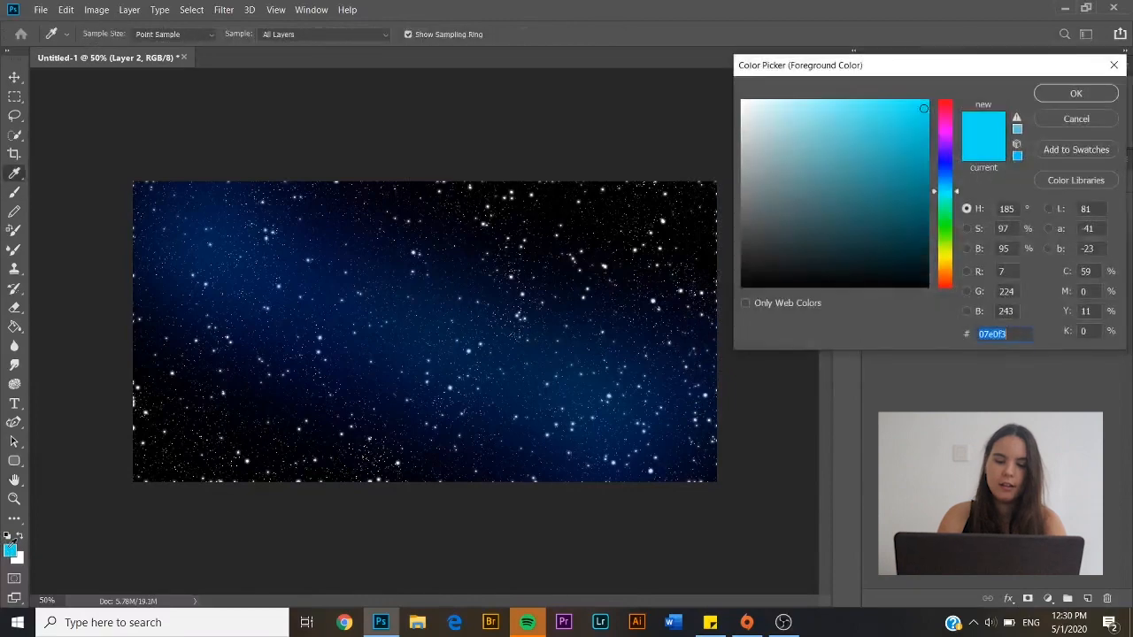
mouse_move(955, 141)
left_mouse_down()
mouse_move(948, 131)
mouse_move(948, 144)
left_mouse_up()
left_click(1075, 93)
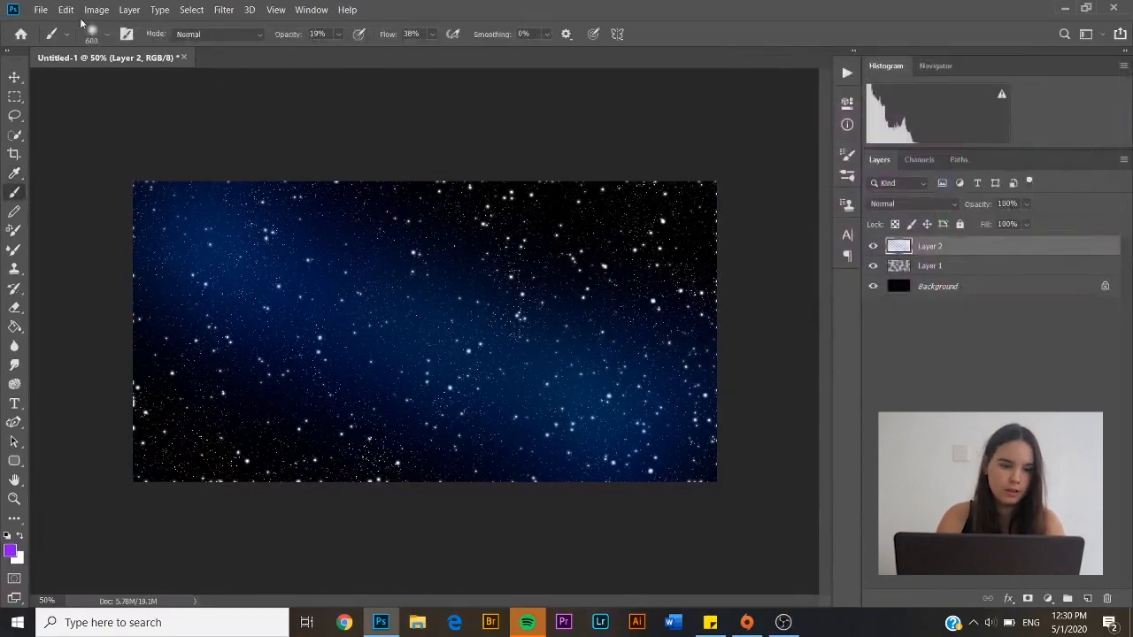
Paint purple glows at the upper left and lower right with a 700 px brush
left_click(101, 37)
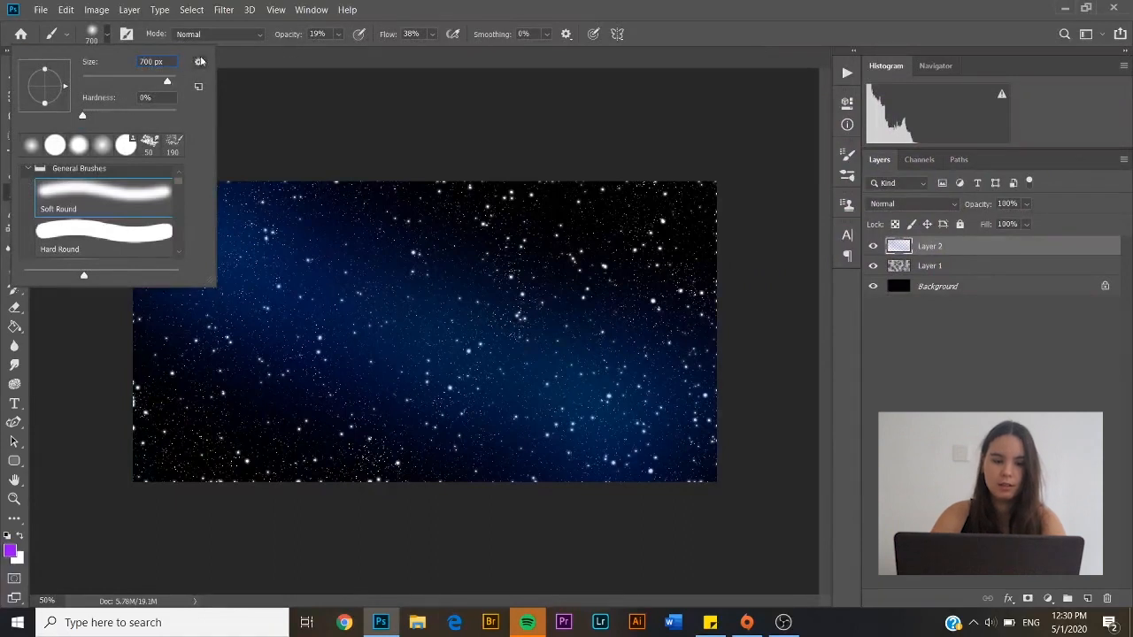
key("Return")
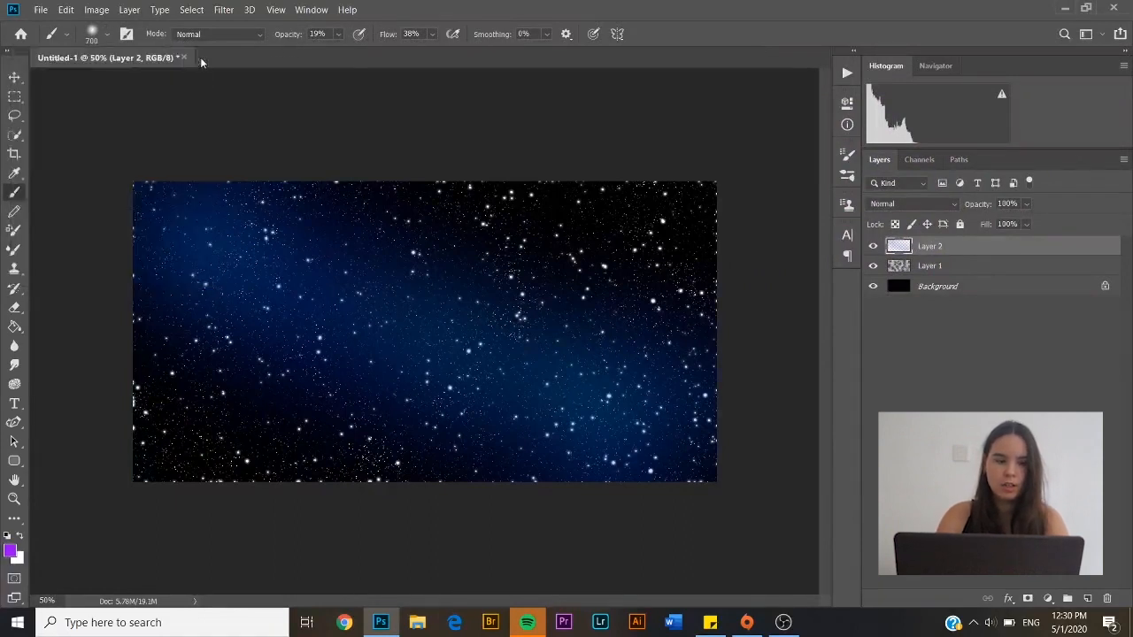
mouse_move(193, 229)
left_mouse_down()
mouse_move(262, 204)
mouse_move(256, 266)
mouse_move(291, 281)
left_mouse_up()
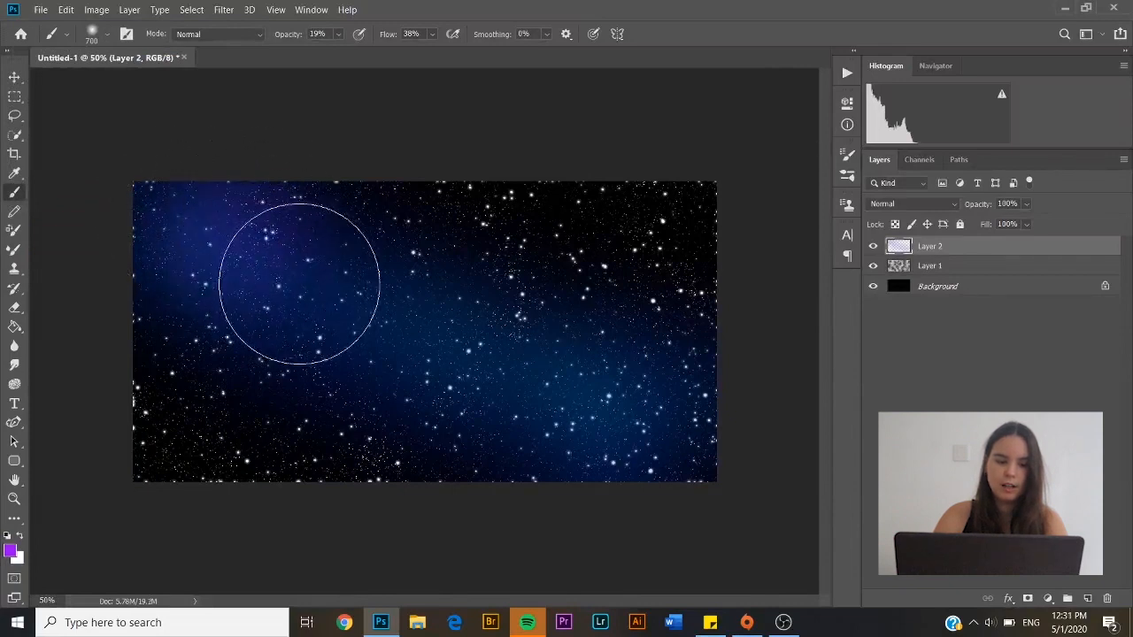
mouse_move(672, 457)
left_mouse_down()
mouse_move(588, 453)
mouse_move(584, 409)
mouse_move(682, 460)
left_mouse_up()
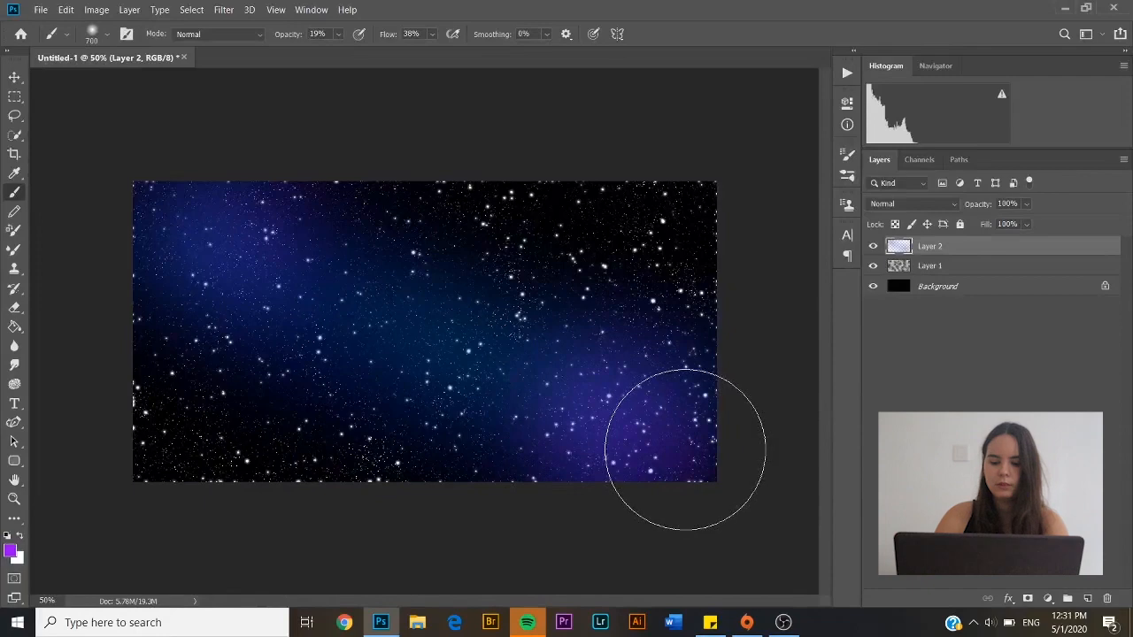
left_click(11, 550)
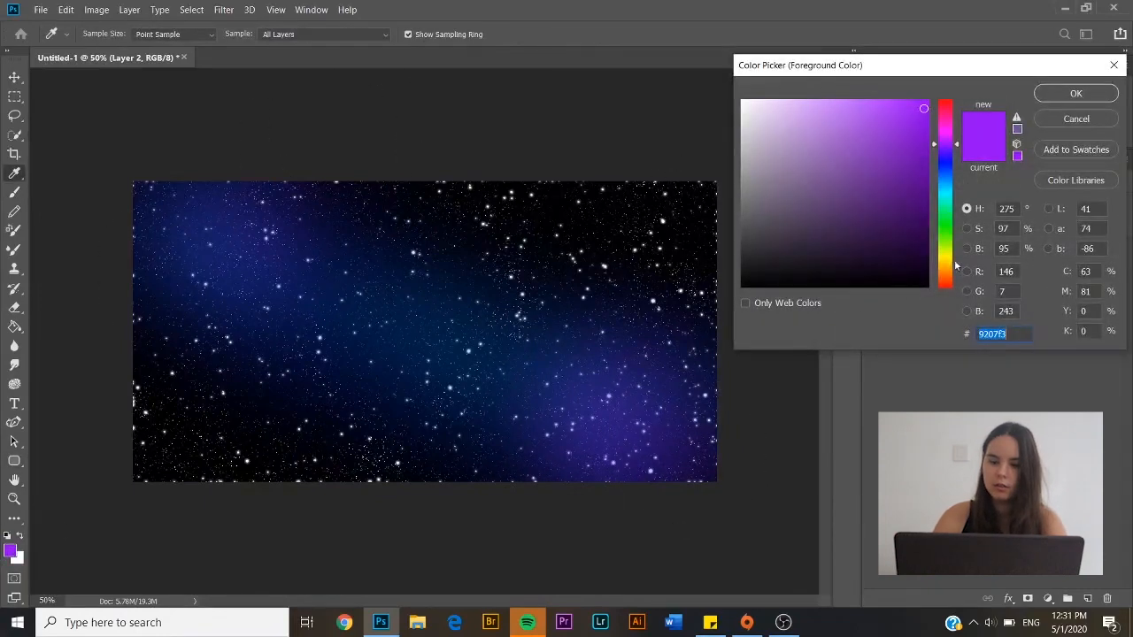
Switch to yellow f3e507 and add faint yellow tints at upper left, lower right, centre and lower left
type("f3e507")
left_click(1079, 101)
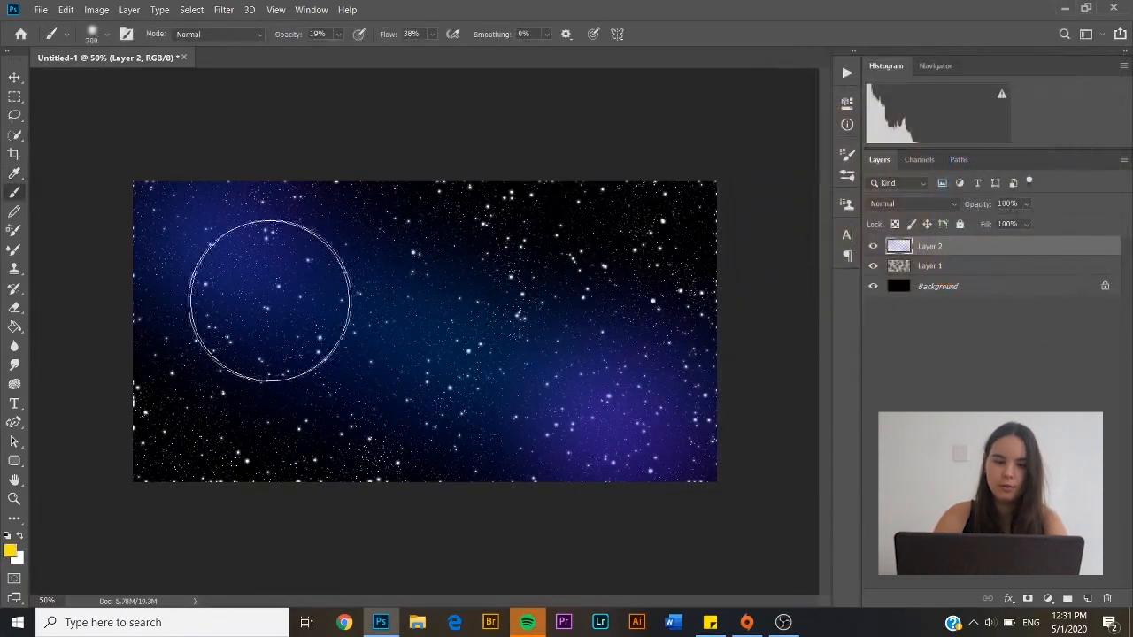
left_click_drag(185, 220, 236, 266)
mouse_move(646, 408)
left_mouse_down()
mouse_move(610, 387)
mouse_move(597, 358)
left_mouse_up()
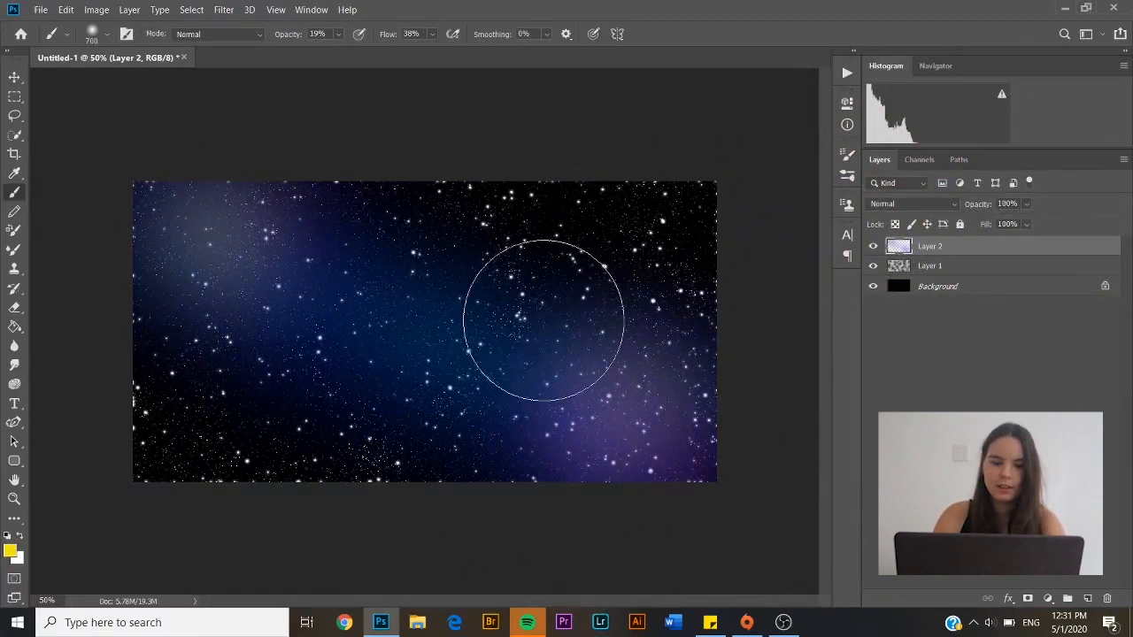
left_click_drag(454, 324, 455, 301)
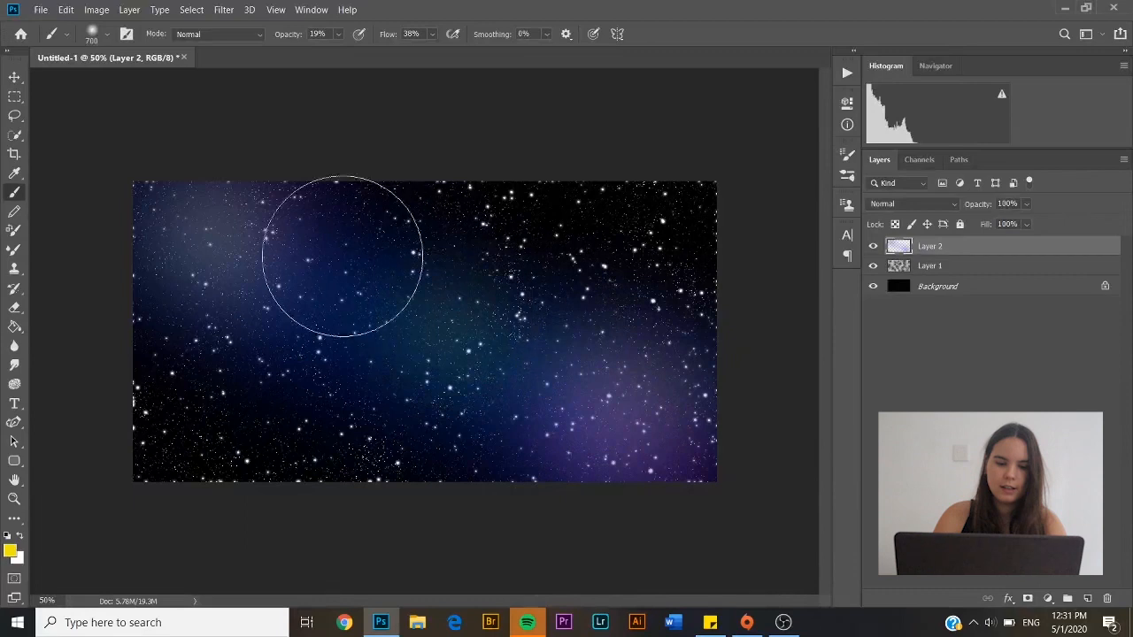
left_click_drag(342, 254, 322, 278)
left_click(252, 344)
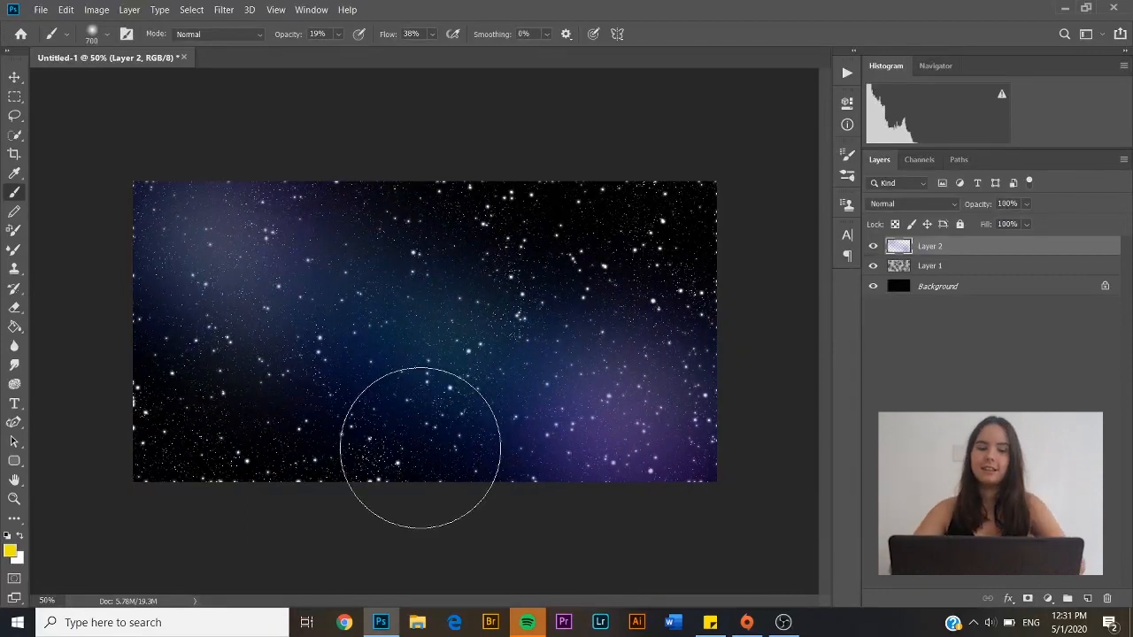